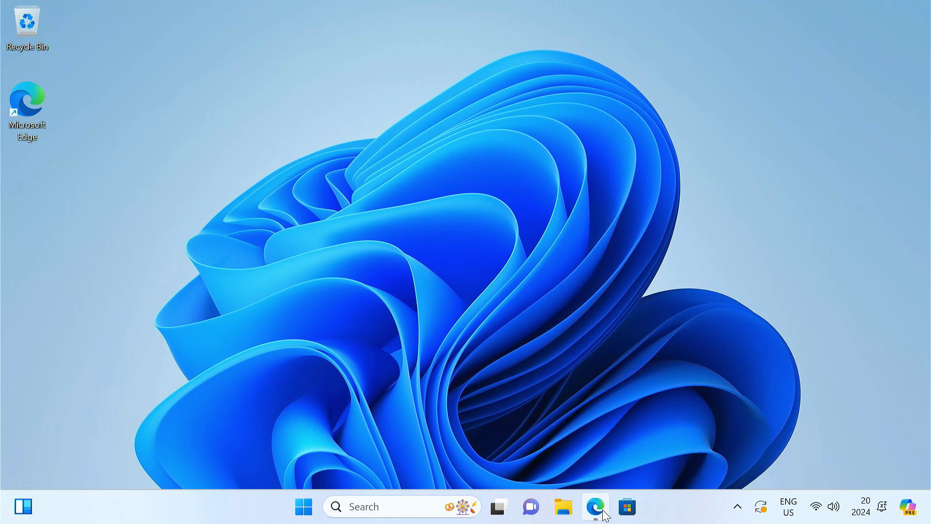
Search the web for 'download ubnuntu' and open ubuntu.com's Desktop download page, accepting cookies.
click(603, 512)
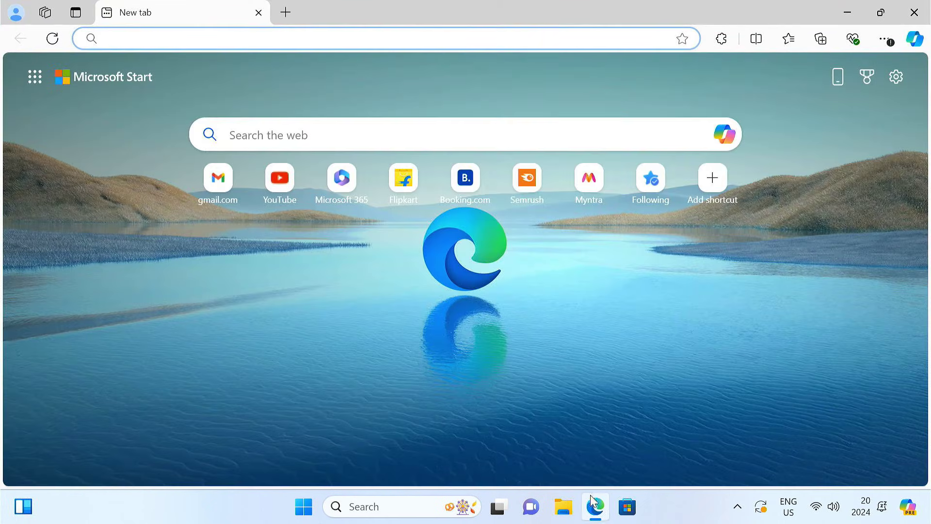
text(download ubnuntu)
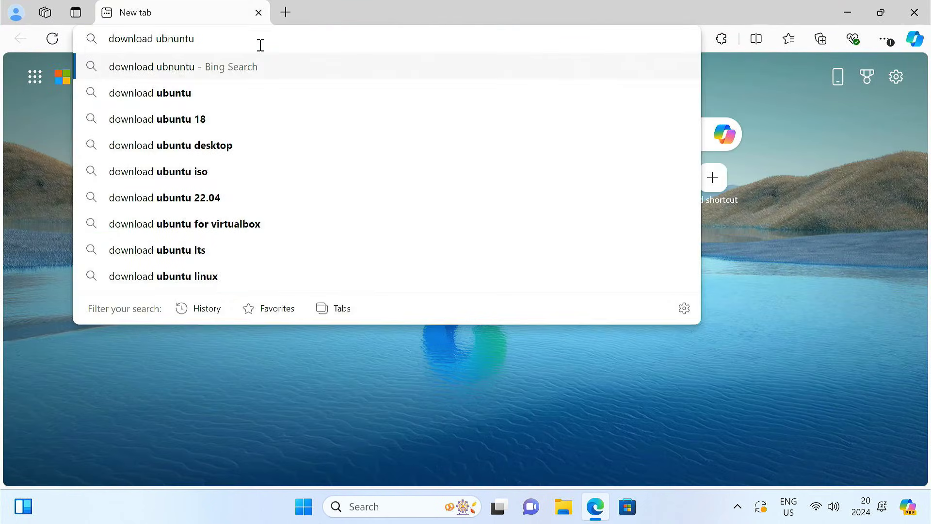
key(Return)
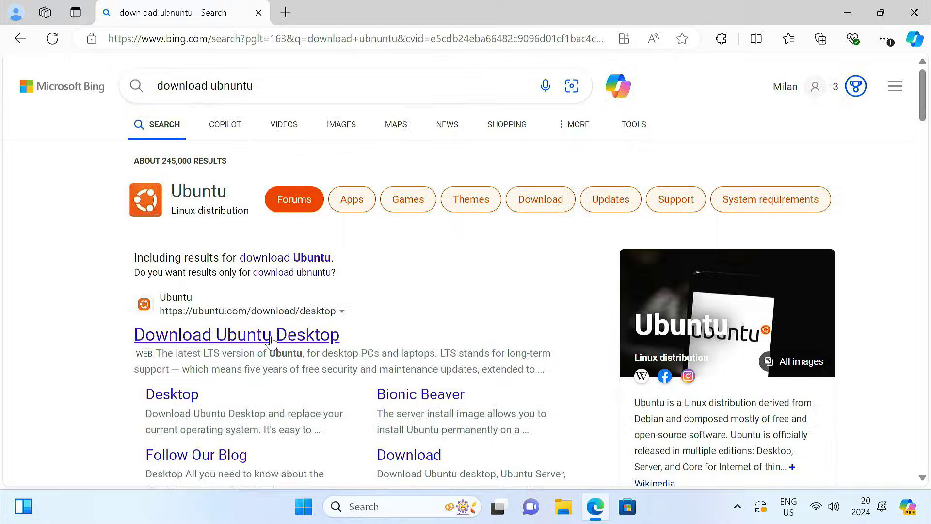
click(271, 339)
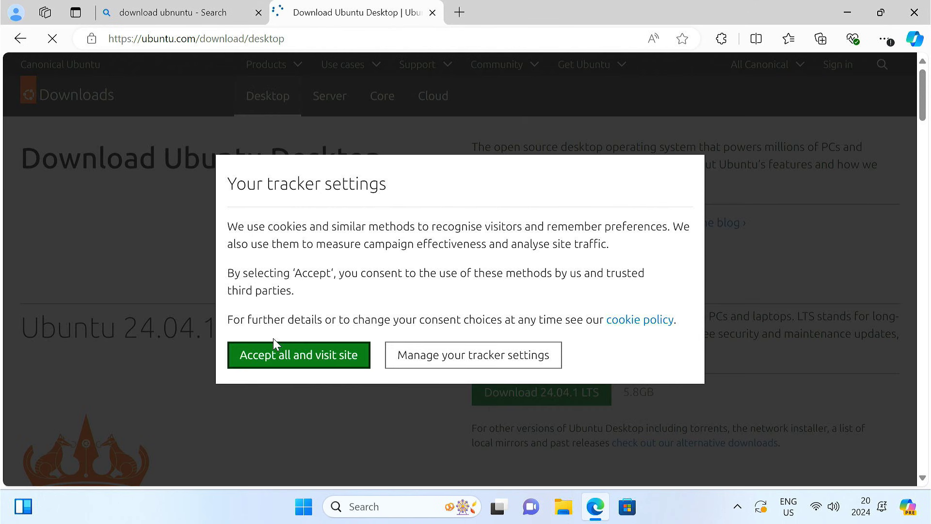
click(298, 357)
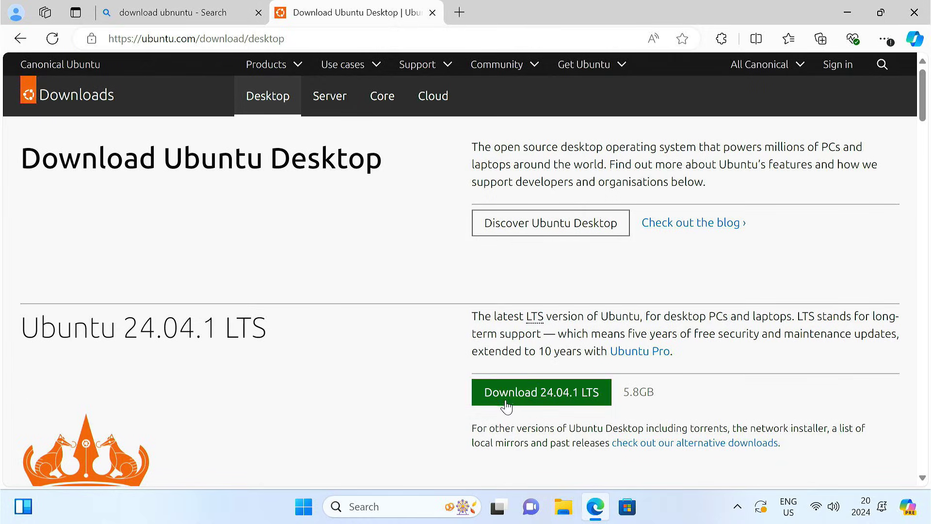
Download the Ubuntu 24.04.1 LTS desktop ISO, dismiss the completion notice, and close Edge.
click(562, 408)
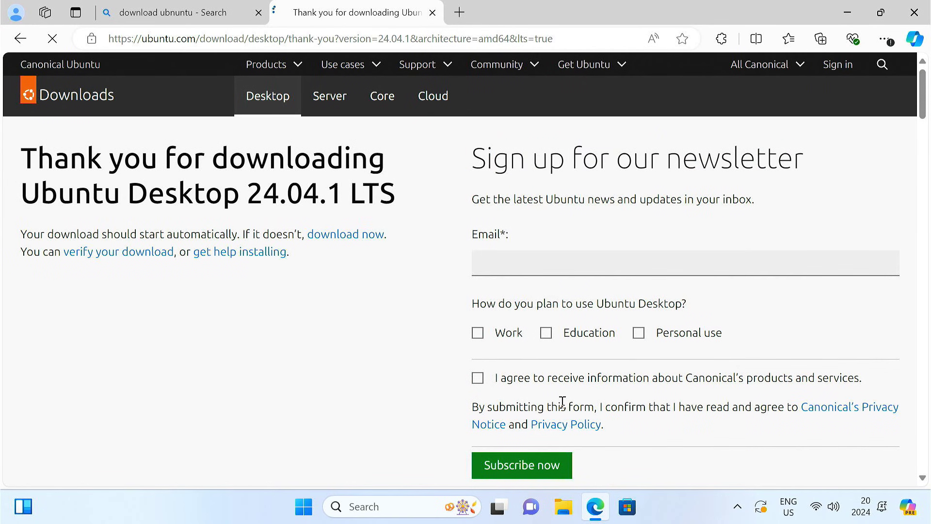
click(489, 314)
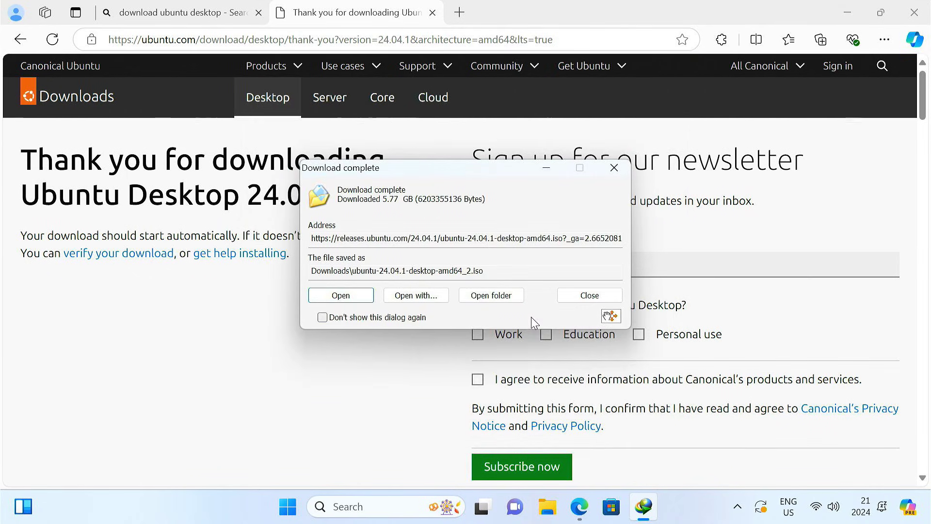
click(613, 166)
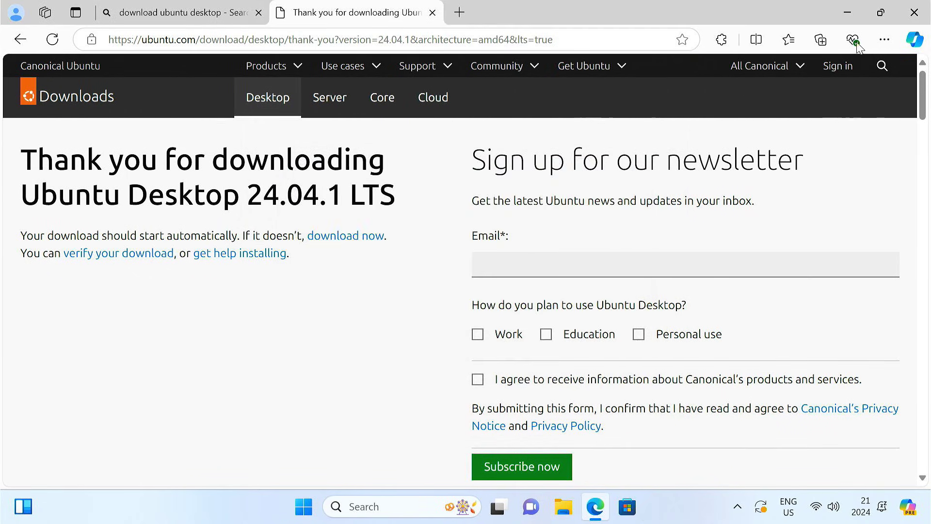
click(913, 15)
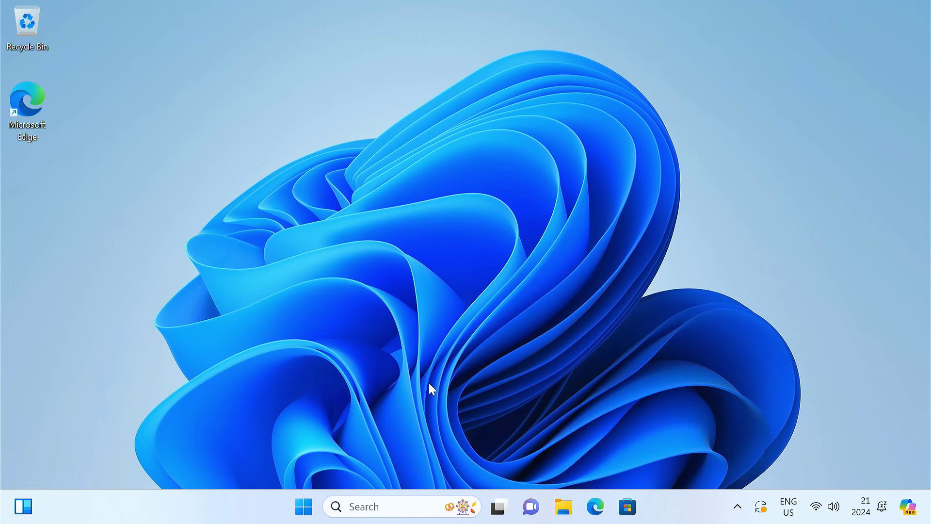
Launch Disk Management from the Win+X menu and maximize its window.
right_click(304, 506)
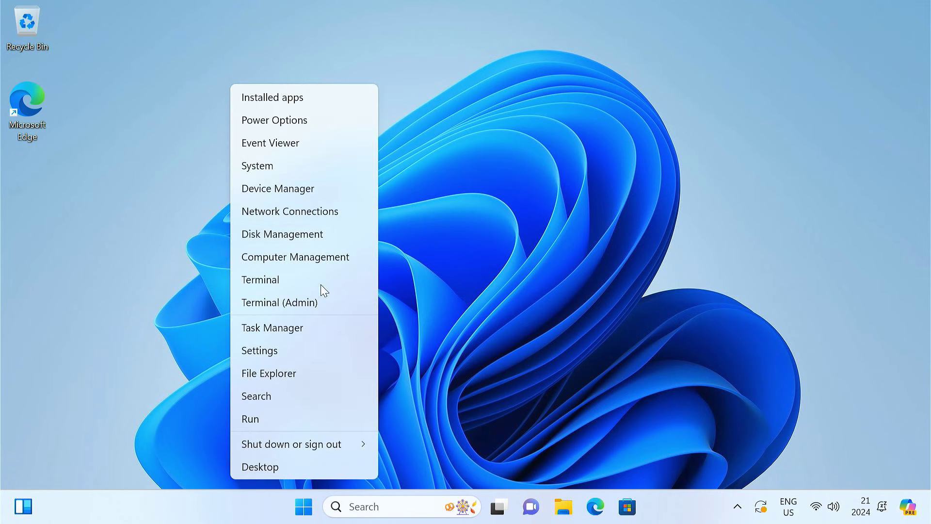
click(322, 239)
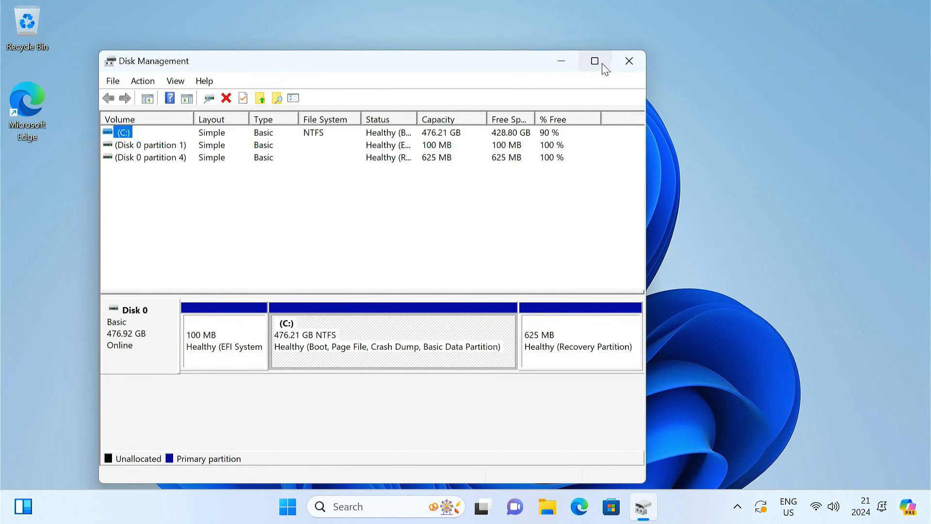
click(600, 64)
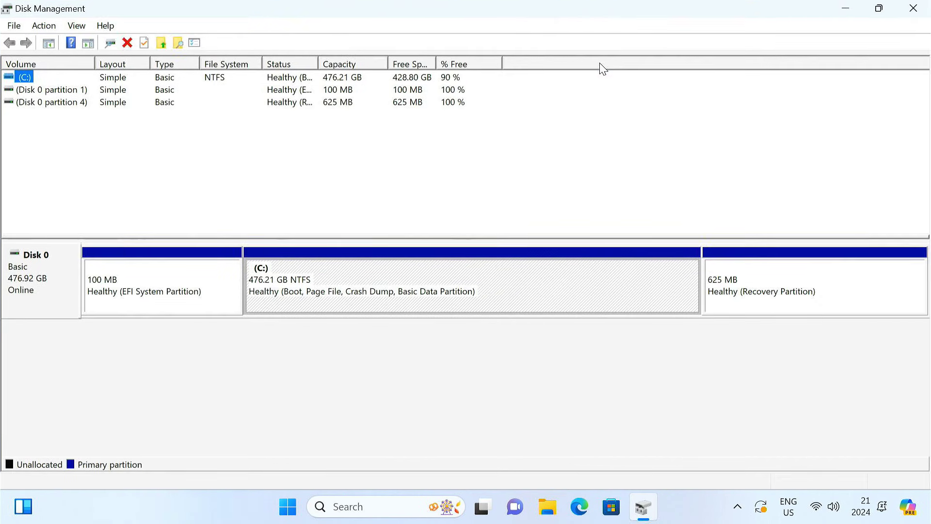
Shrink the C: volume by 8192 MB to free 8 GB of unallocated space.
click(343, 284)
right_click(343, 284)
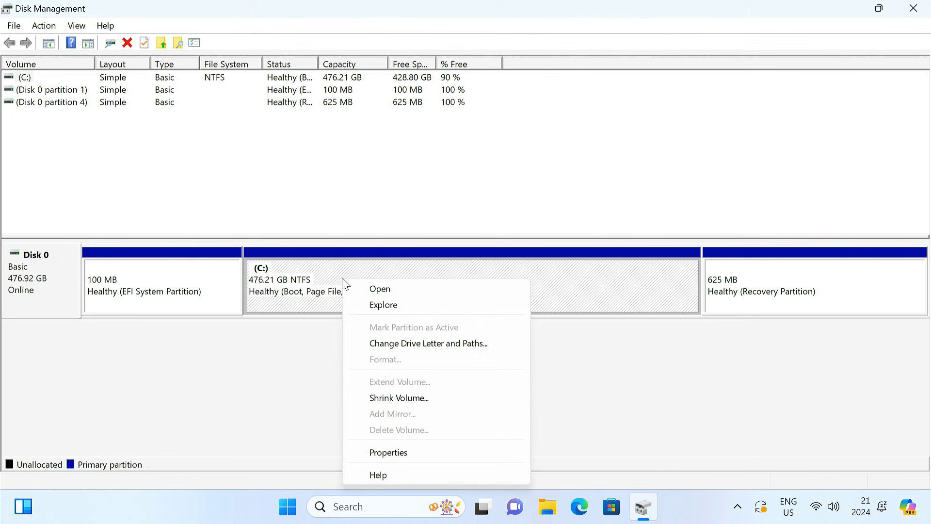
click(438, 398)
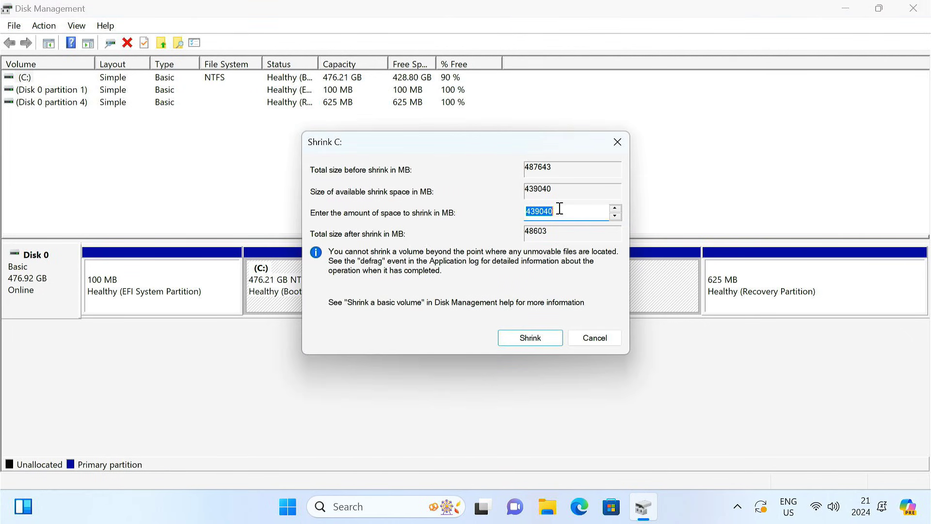
key(BackSpace)
text(8192)
click(546, 341)
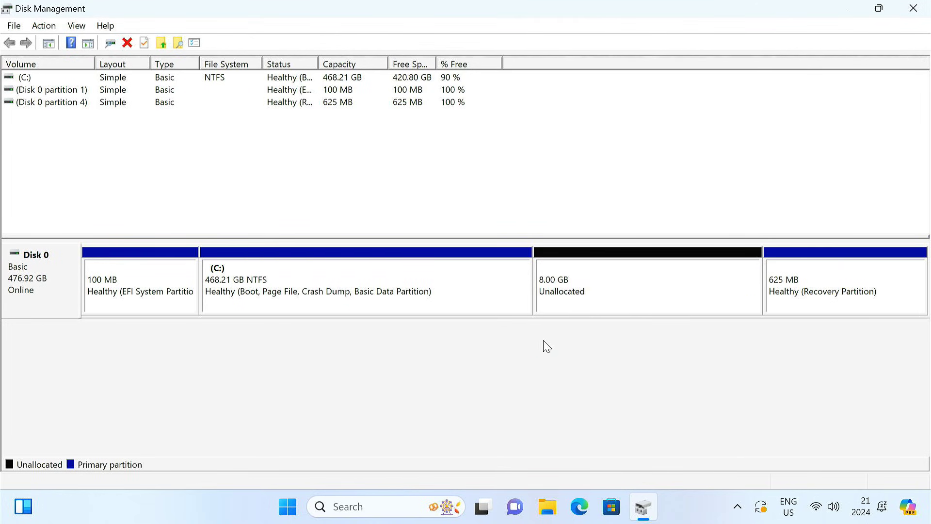
Start a New Simple Volume on the unallocated space, keeping the full 8191 MB size and default drive letter.
click(612, 289)
right_click(612, 287)
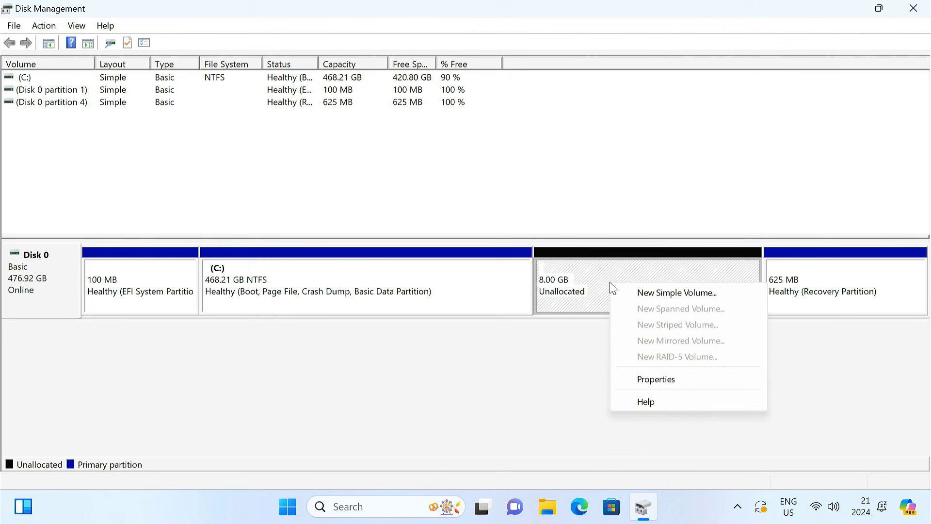
click(675, 297)
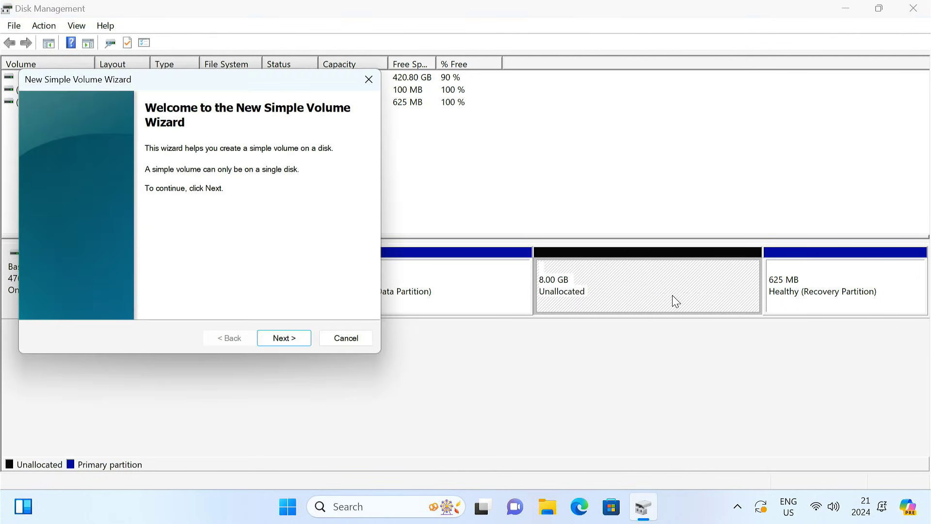
click(302, 339)
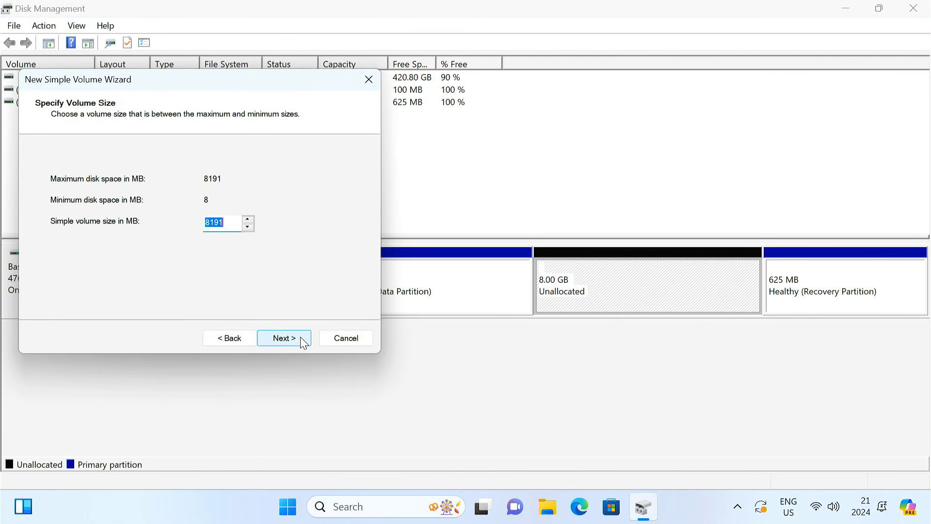
click(303, 339)
click(302, 339)
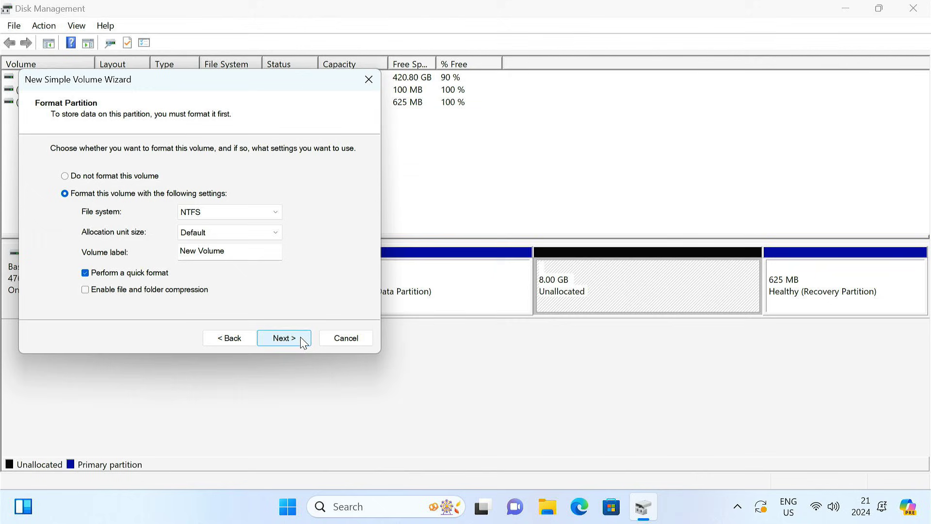
Format the new volume as FAT32, creating NEW VOLUME (D:), and close Disk Management.
click(216, 213)
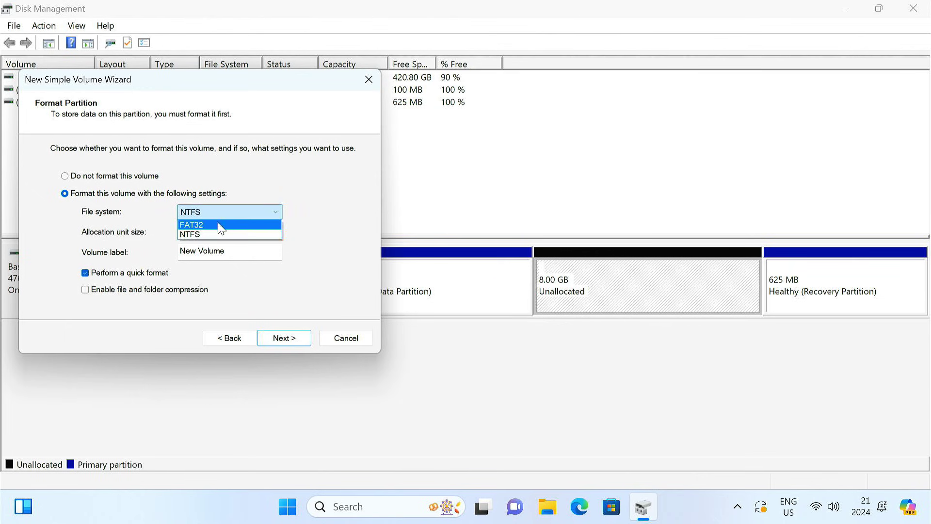
click(221, 226)
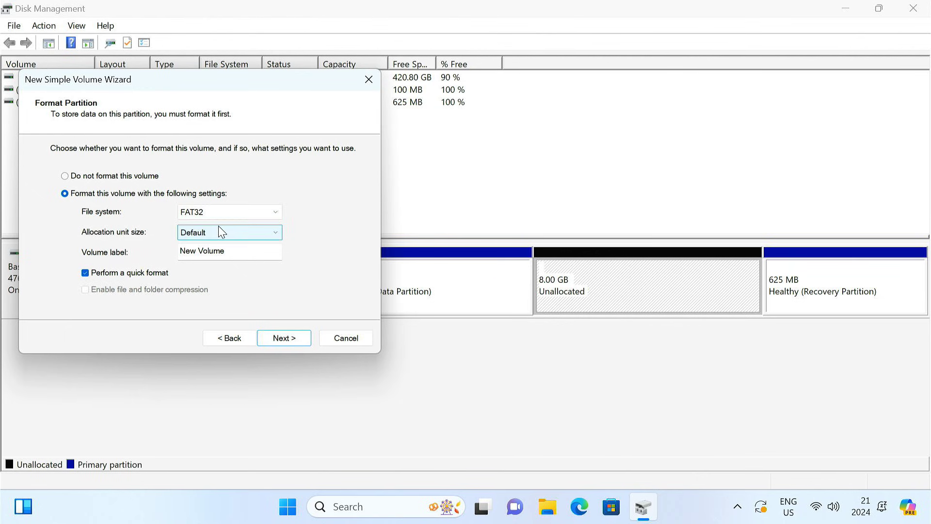
click(291, 337)
click(290, 335)
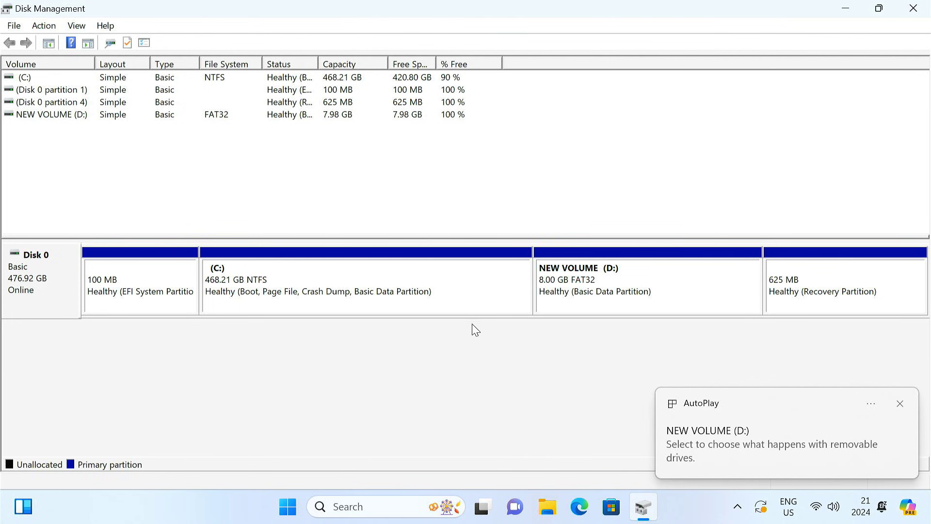
click(560, 294)
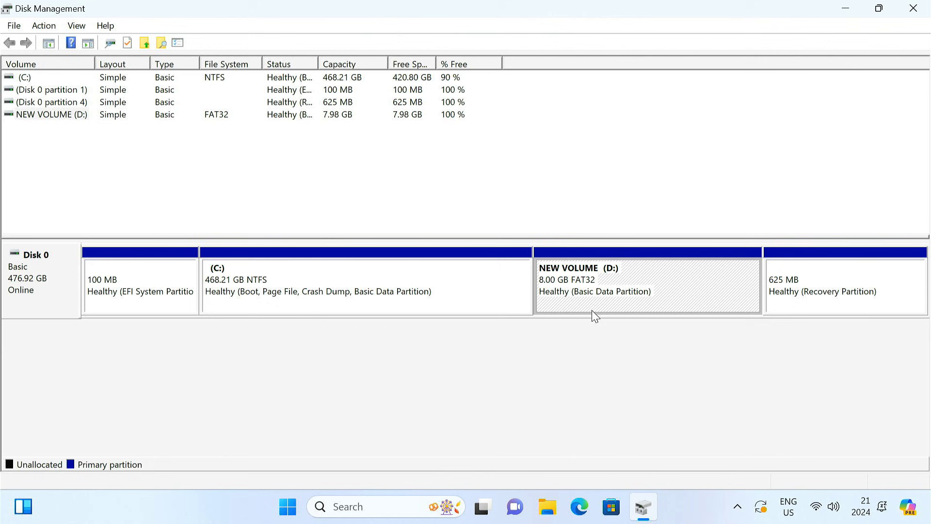
click(909, 12)
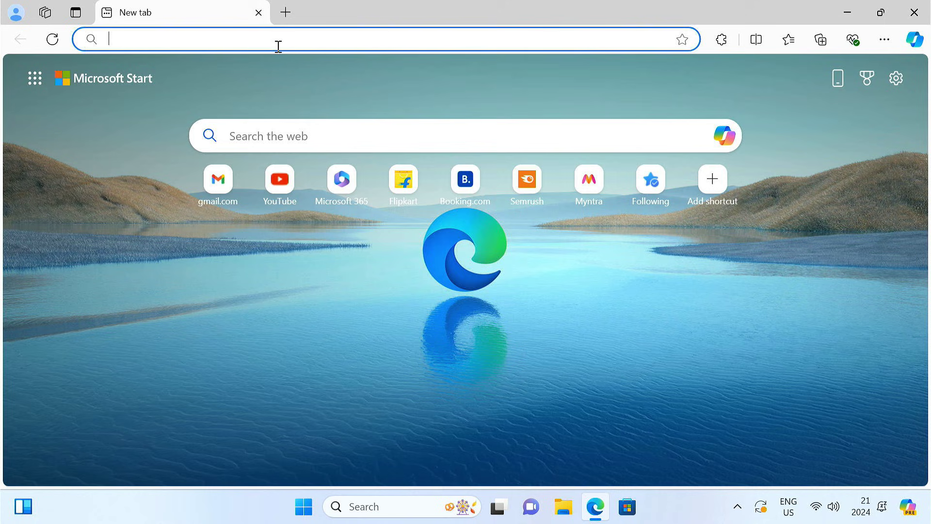
Search the web for Universal USB Installer 2.0.0.1.
text(download universal usb installer 2.0.0.1)
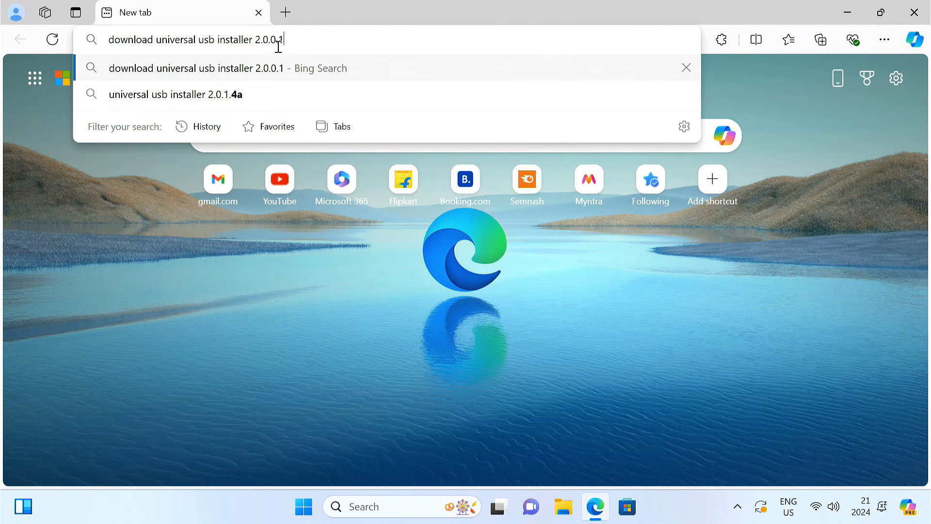
drag(292, 41, 252, 41)
key(Return)
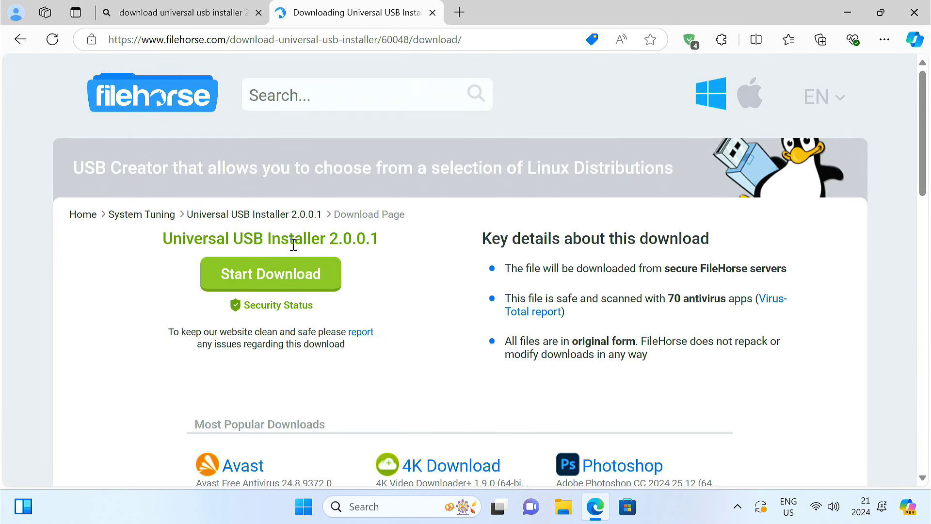
Download Universal-USB-Installer-2.0.0.1.exe to Downloads\Programs, open that folder, and close Edge.
click(280, 283)
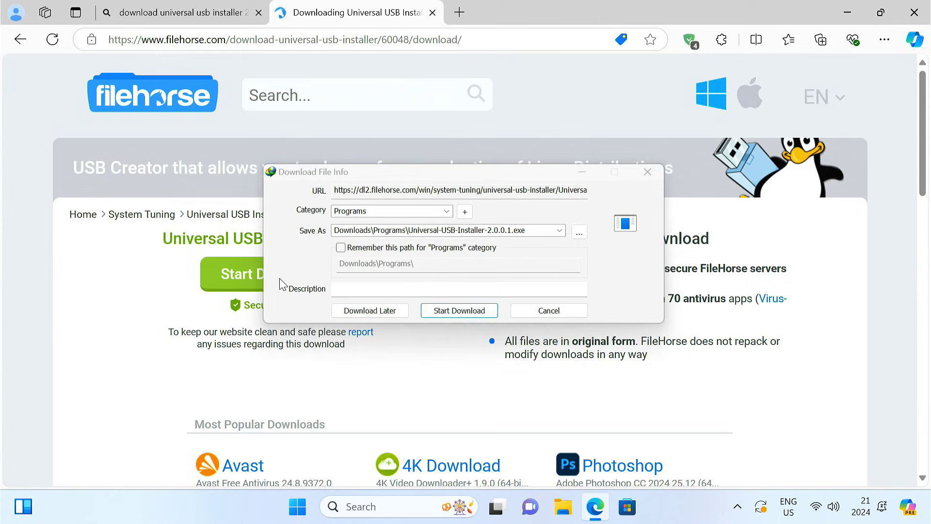
click(453, 316)
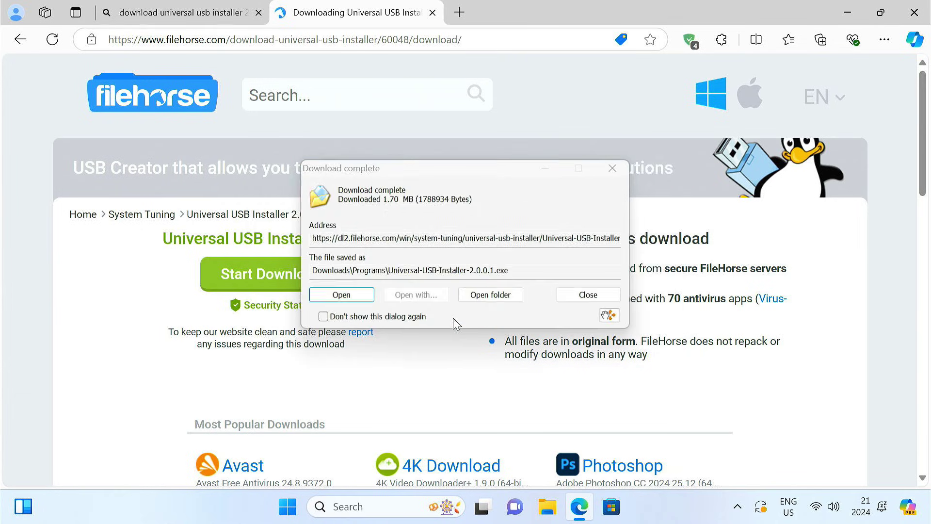
click(490, 295)
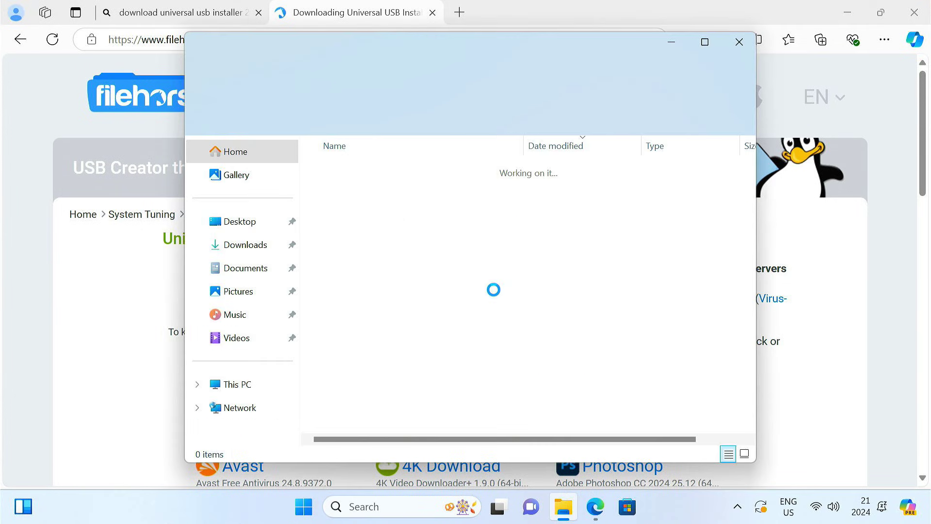
click(912, 14)
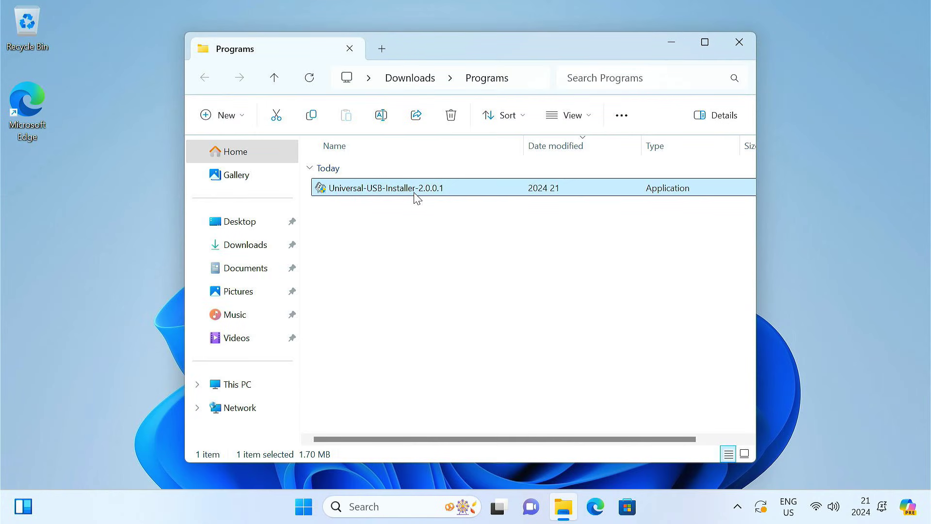
Run Universal USB Installer, accept the licence, and select Ubuntu with the ubuntu-24.04.1-desktop-amd64_2 ISO.
double_click(416, 194)
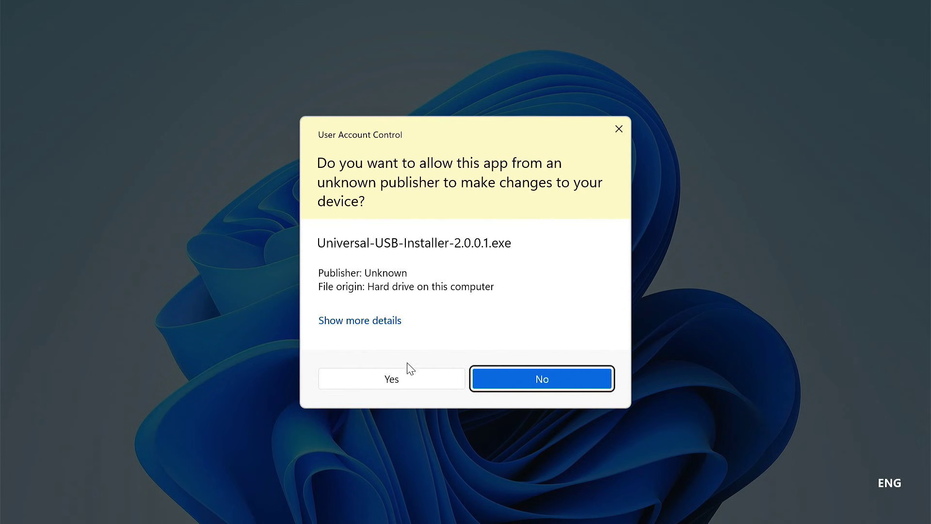
click(420, 380)
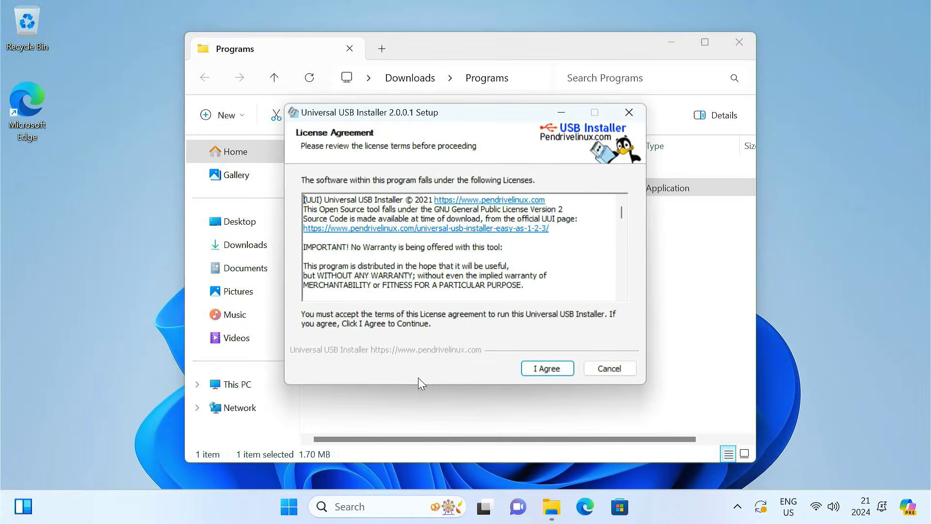
click(551, 370)
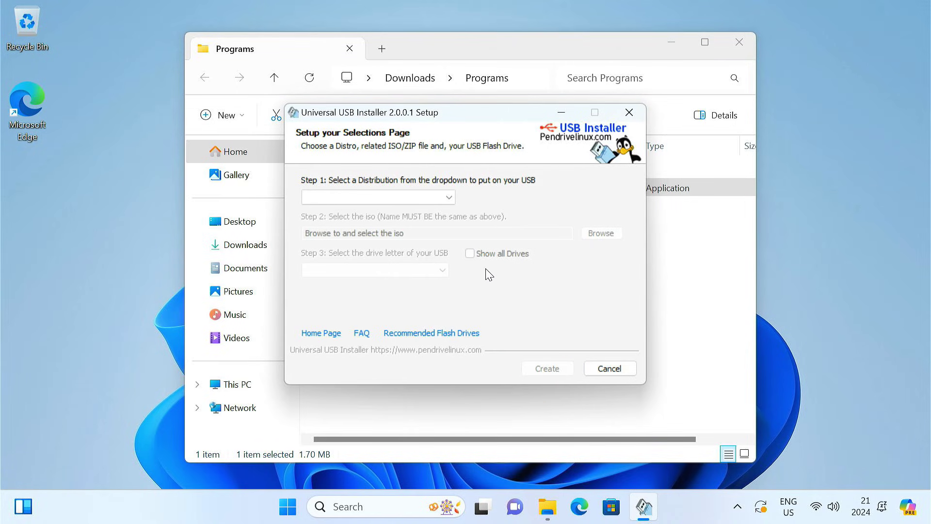
click(450, 197)
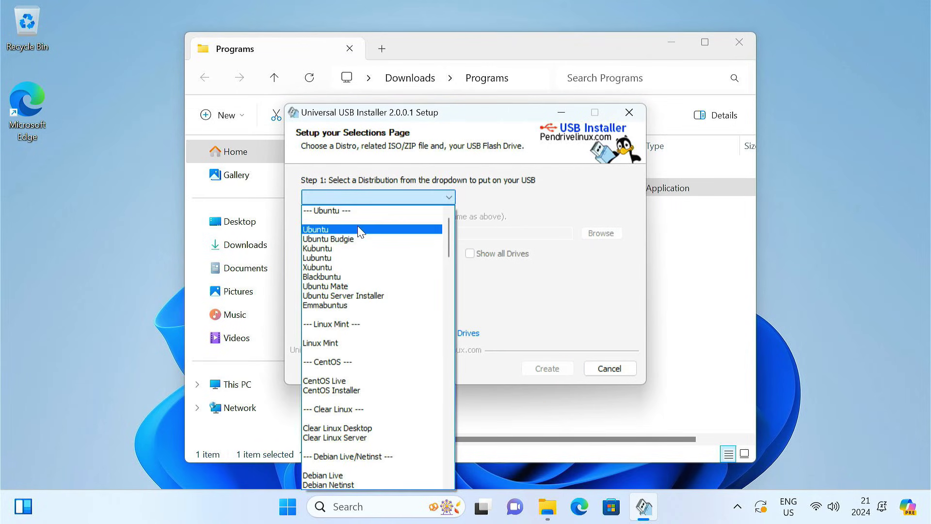
click(345, 228)
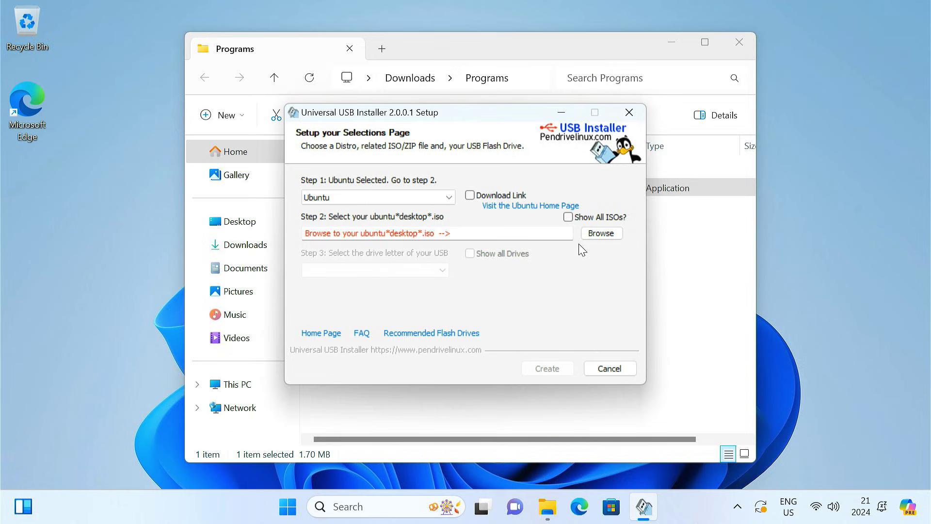
click(601, 233)
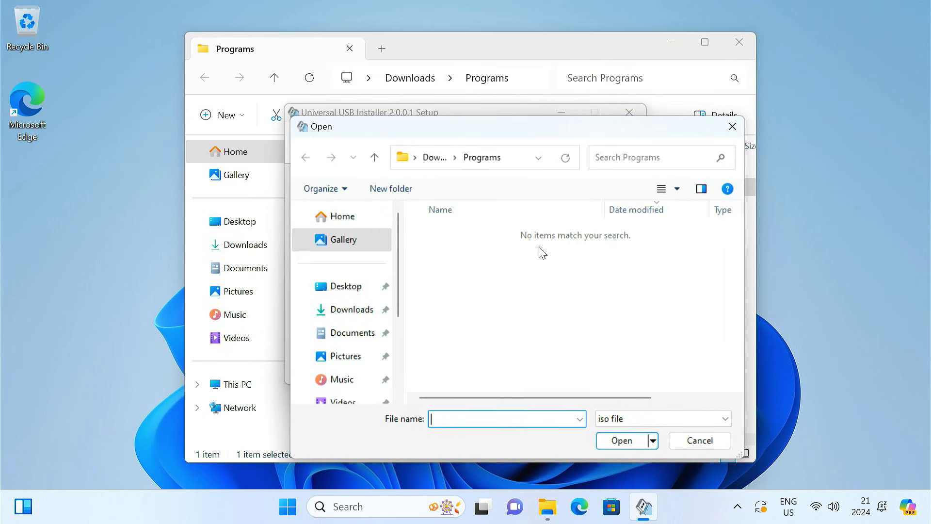
click(359, 316)
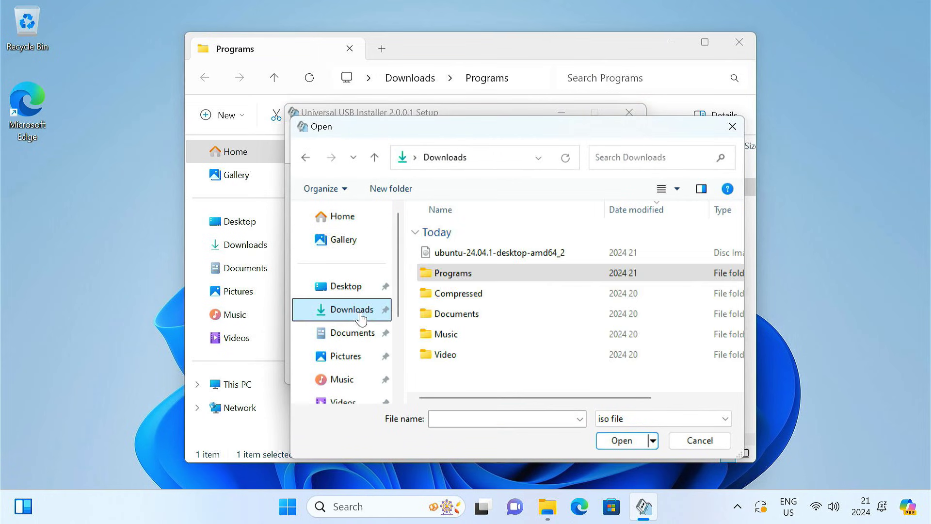
click(501, 259)
click(618, 440)
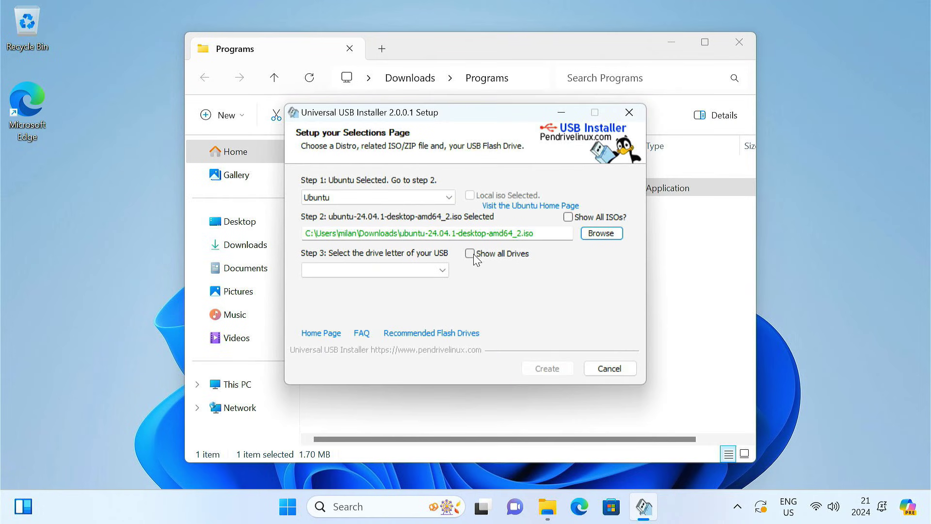
Show all drives, target the 7GB FAT32 D: volume, write Ubuntu to it, and close when done.
click(470, 254)
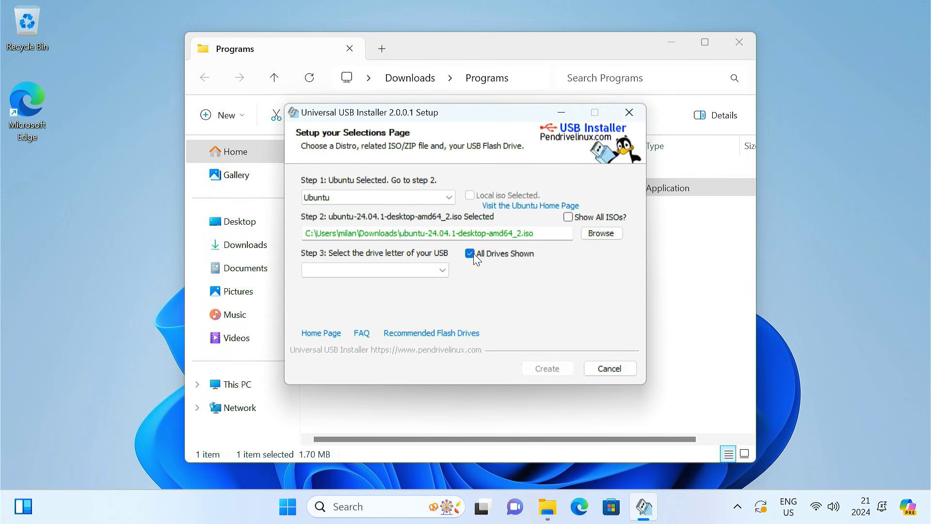
click(442, 270)
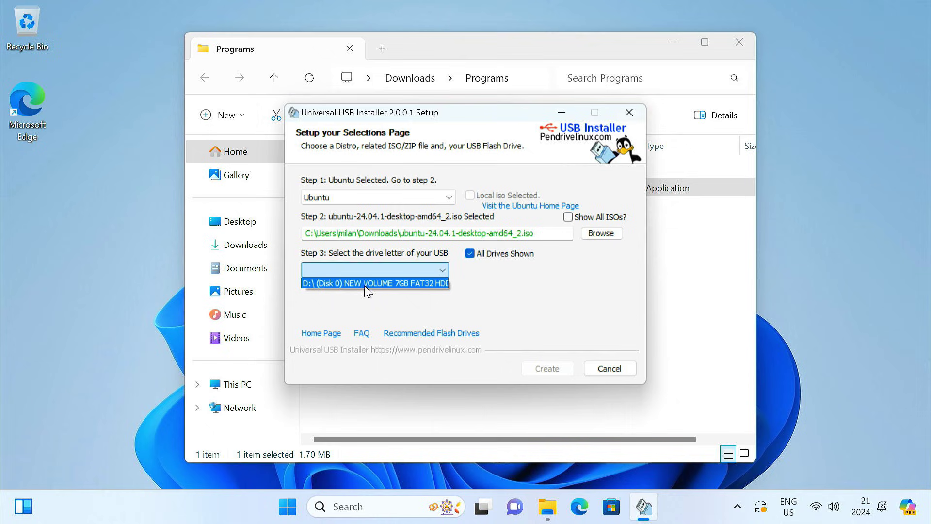
click(406, 283)
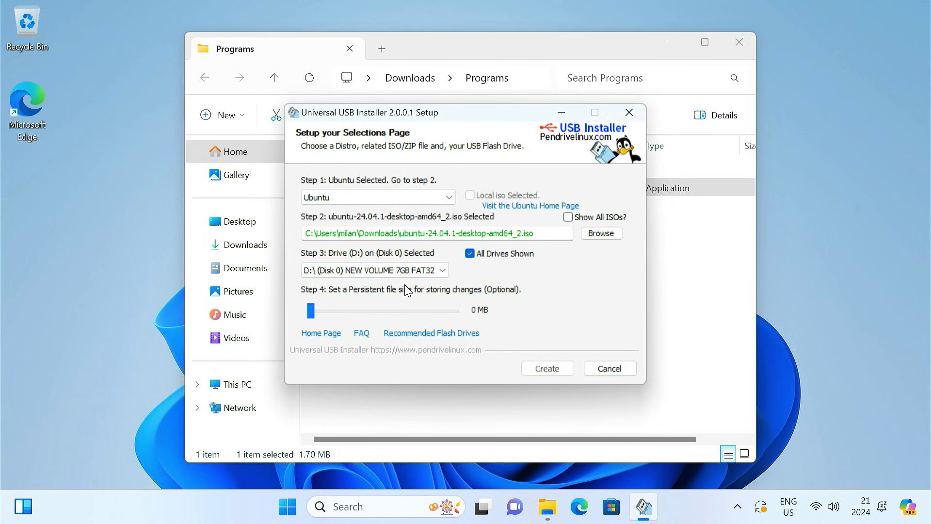
click(537, 367)
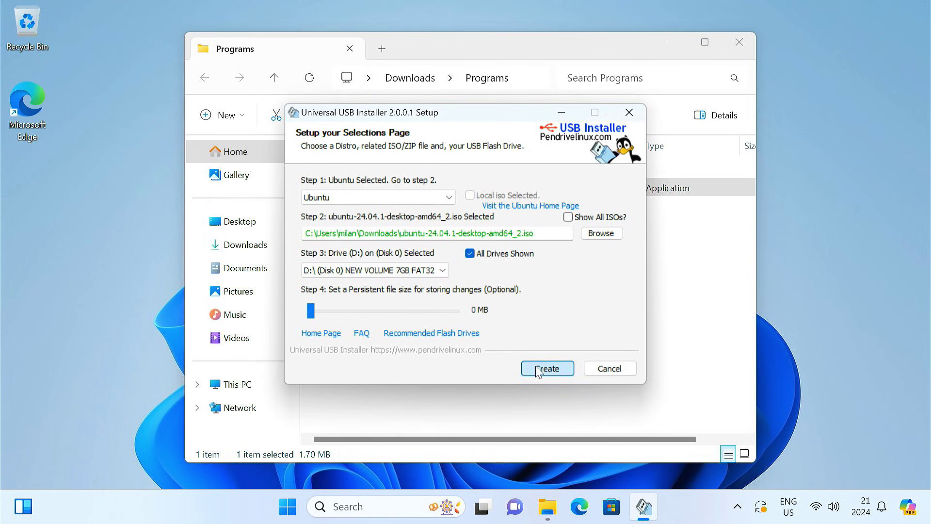
click(507, 361)
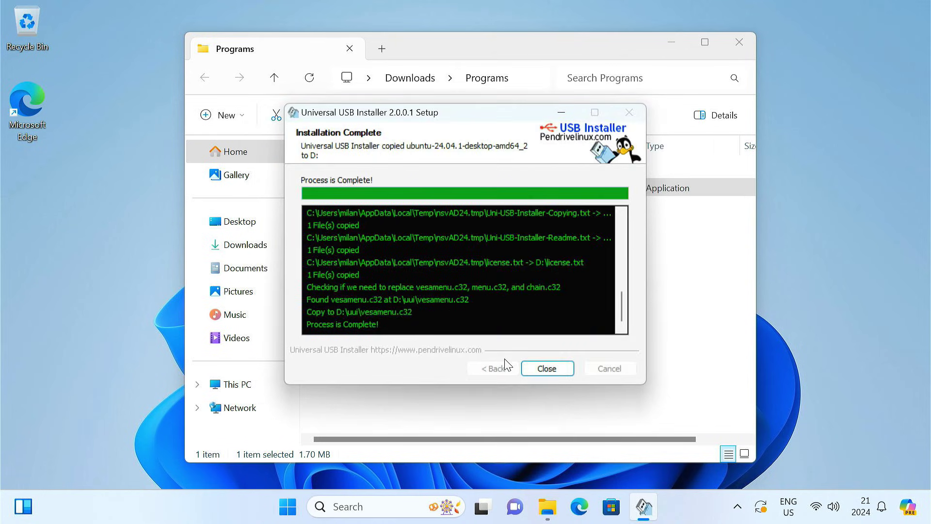
click(555, 372)
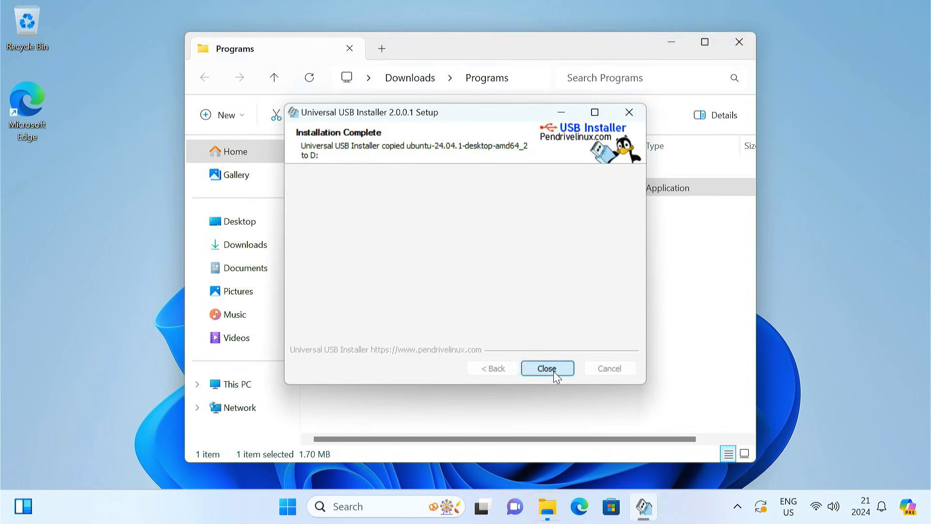
Close the Programs folder, restart Windows, and boot the Try or Install Ubuntu GRUB entry.
click(740, 41)
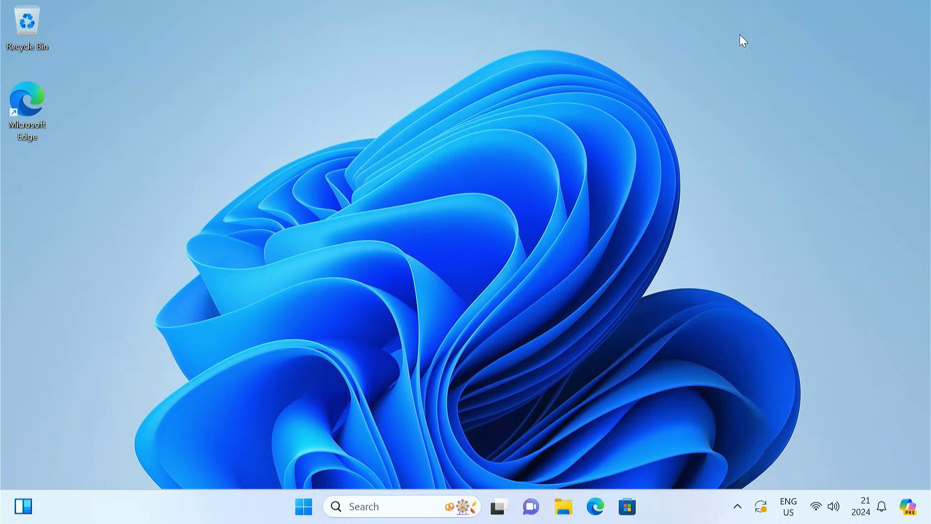
click(305, 507)
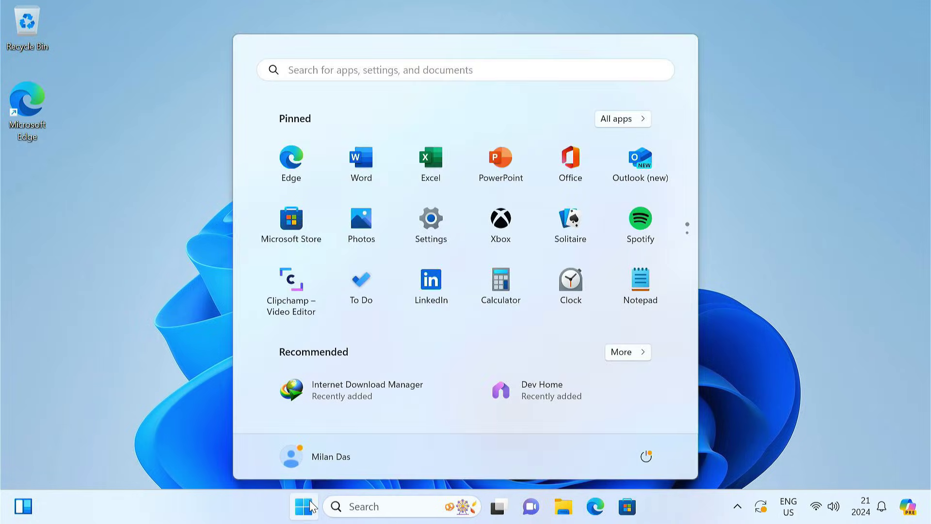
click(647, 456)
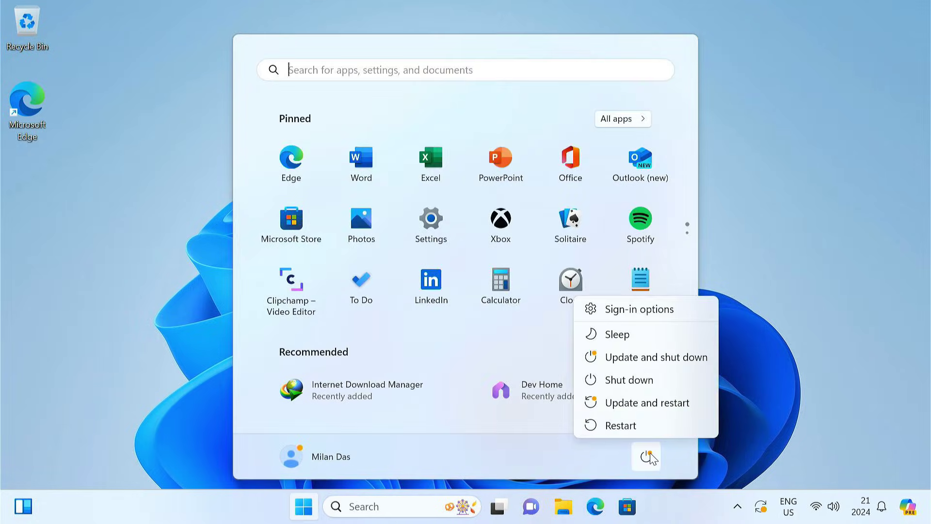
click(648, 424)
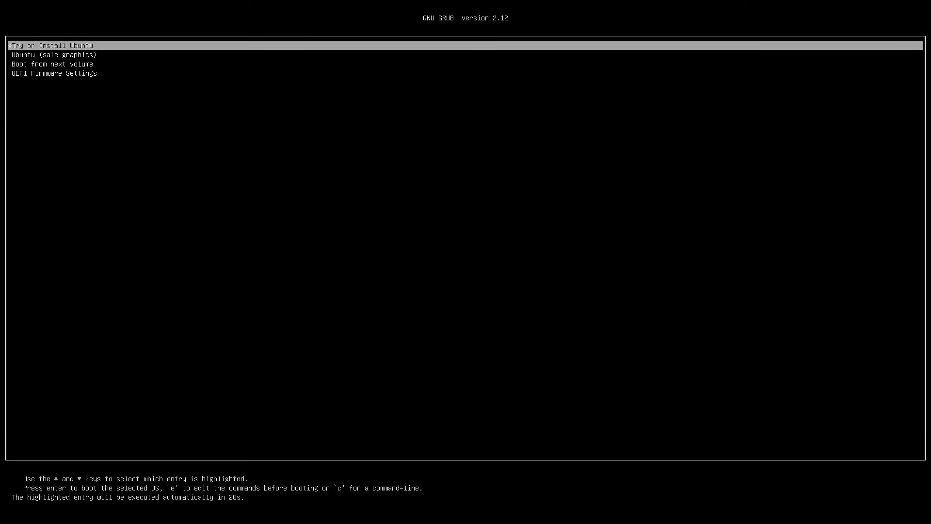
key(Return)
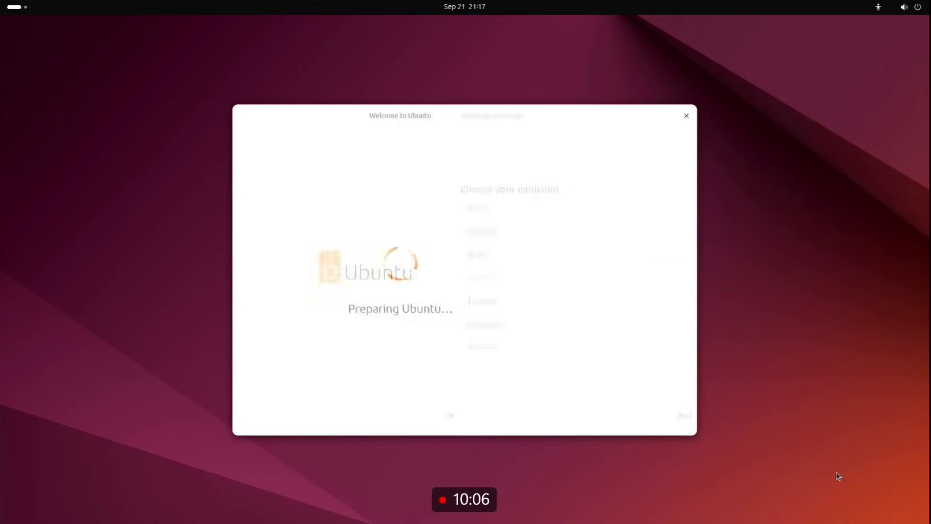
Keep the default language, accessibility and keyboard layout settings.
click(658, 416)
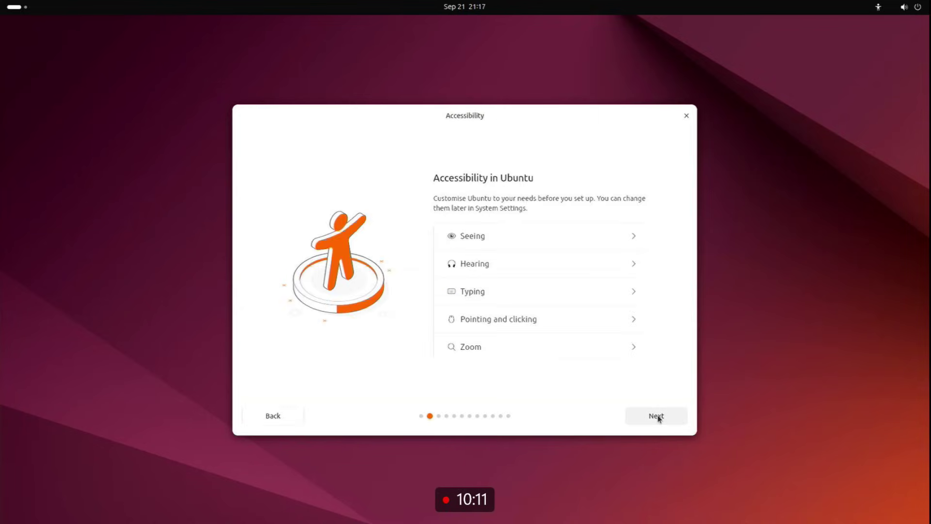
click(657, 416)
click(658, 416)
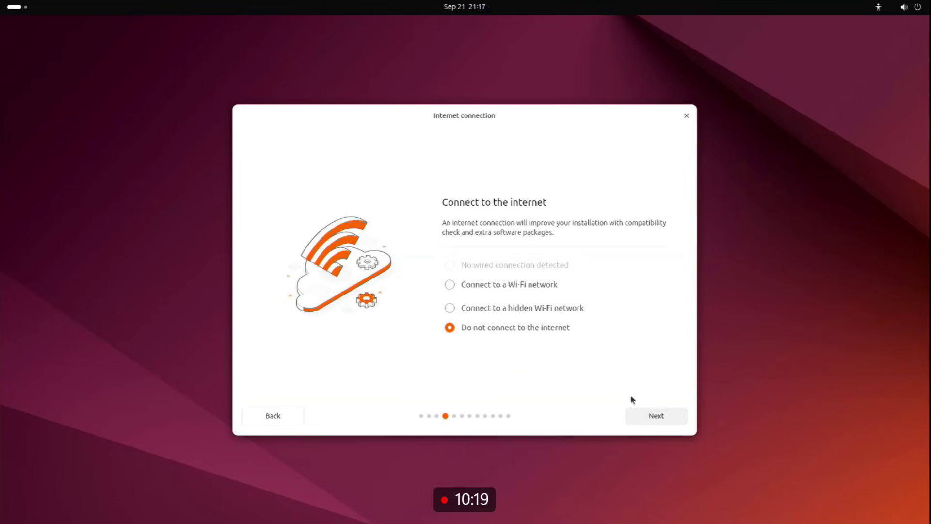
Connect to the TP-Link_1084 Wi-Fi network using its password.
click(485, 287)
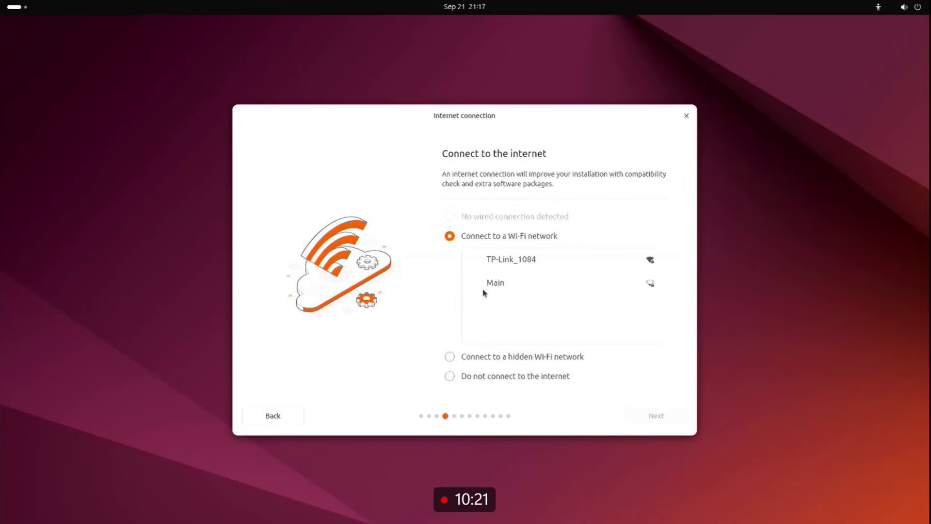
click(548, 260)
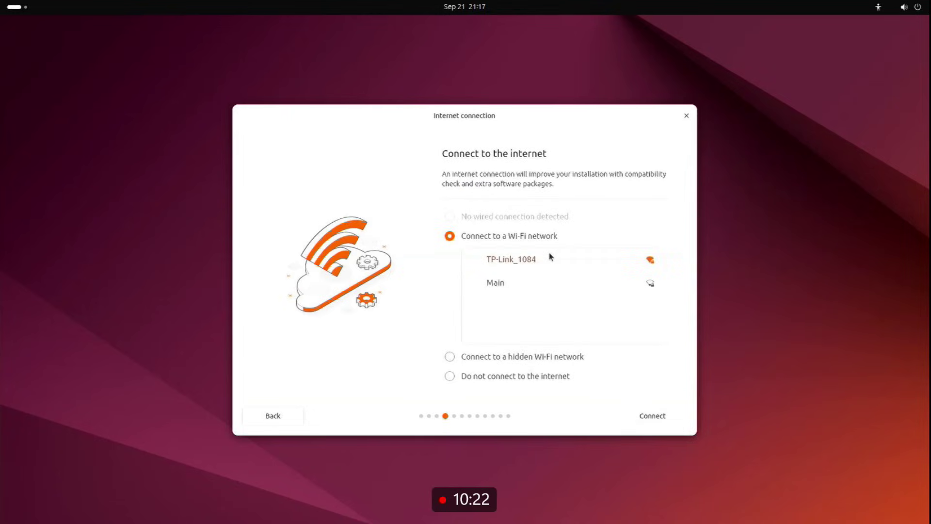
click(658, 422)
text(••)
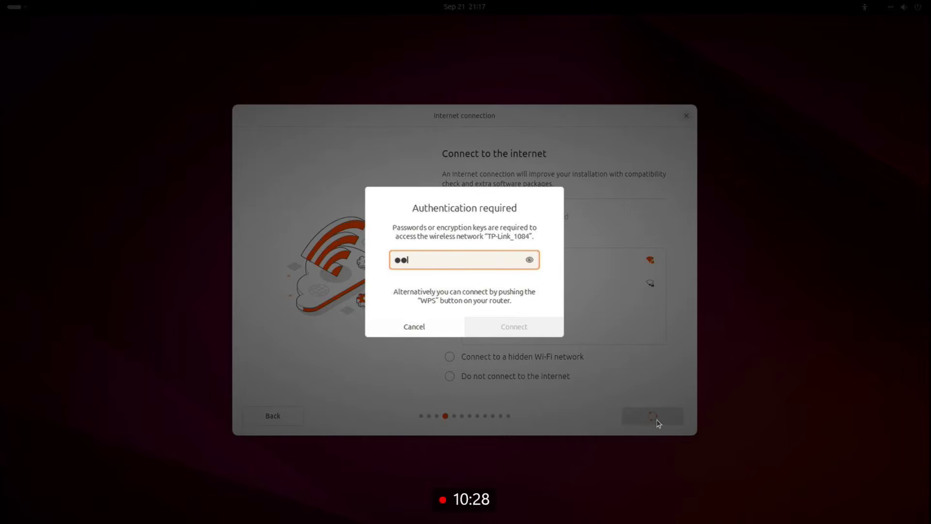
text(•••••••••)
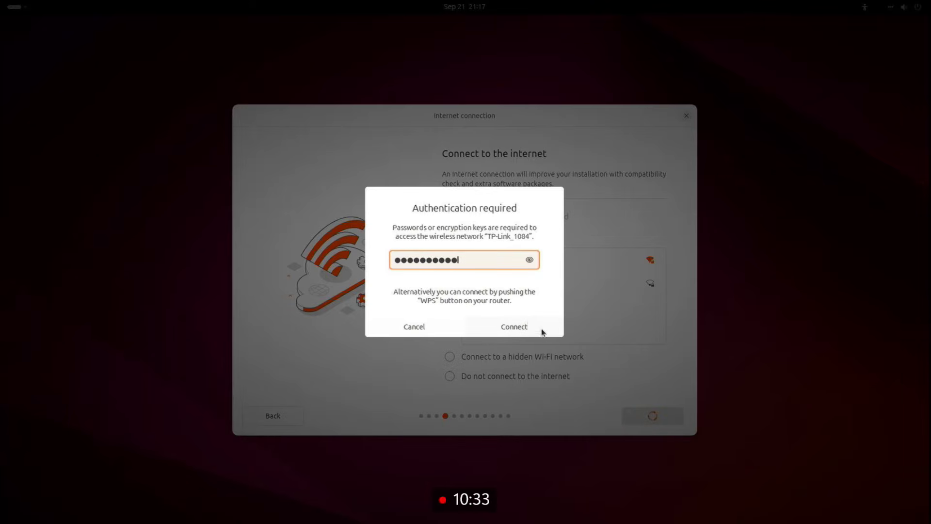
click(528, 325)
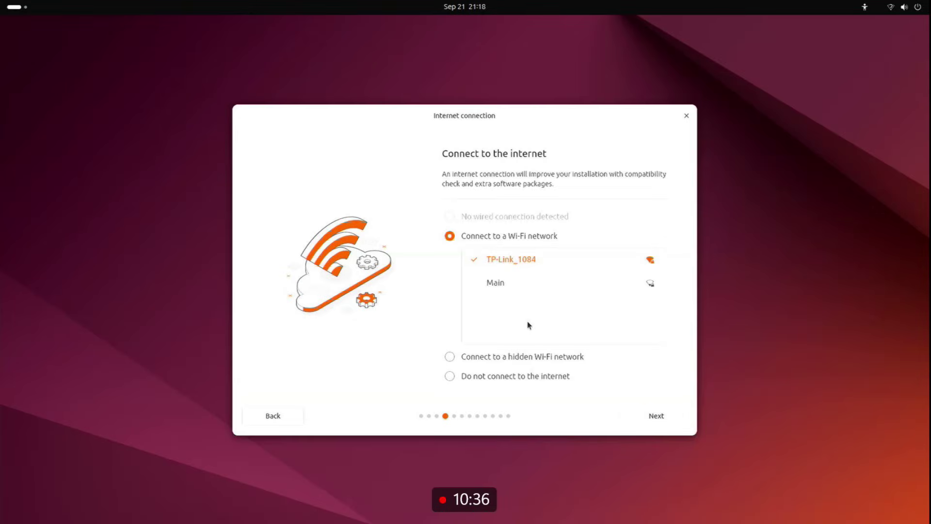
Choose Install Ubuntu with the default app selection and no proprietary software.
click(669, 418)
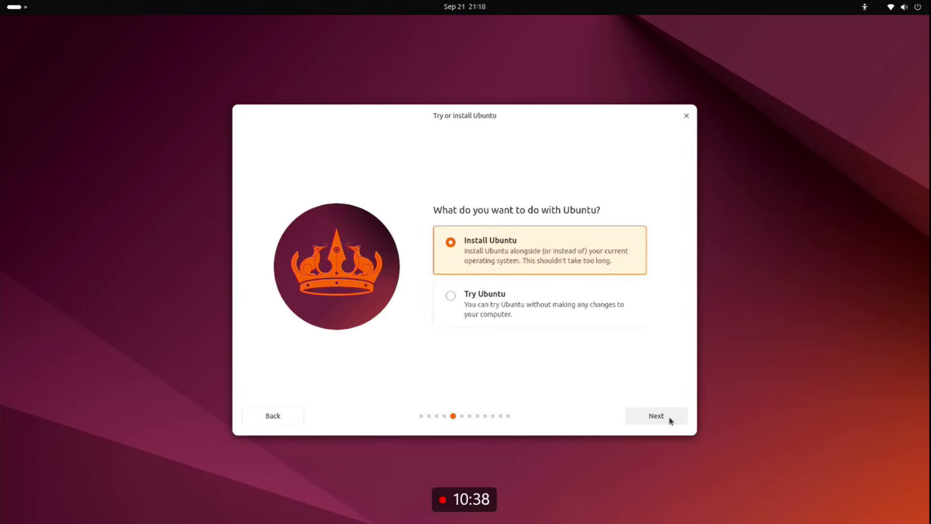
click(670, 418)
click(670, 418)
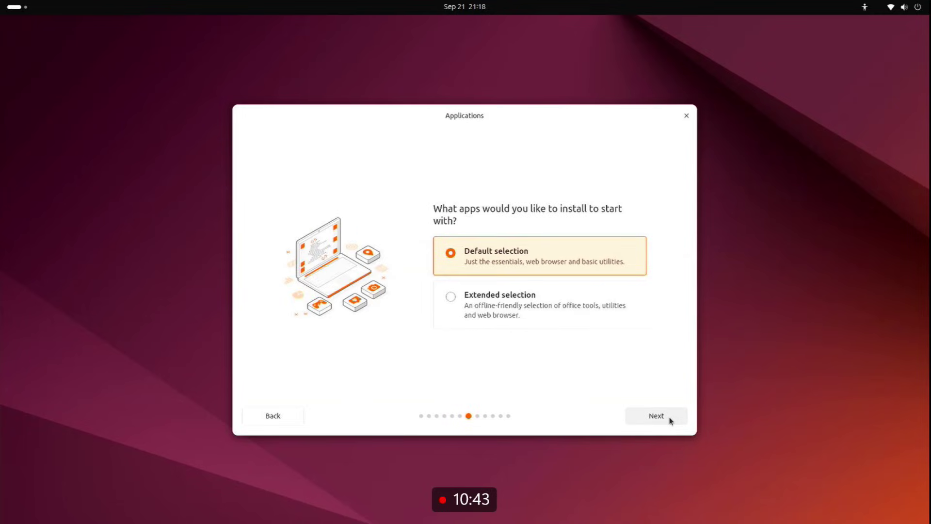
click(670, 418)
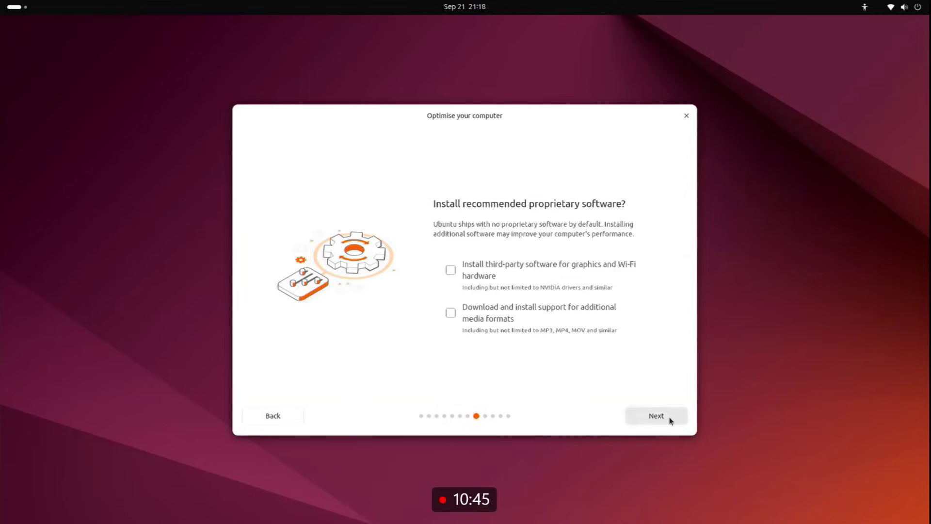
click(670, 418)
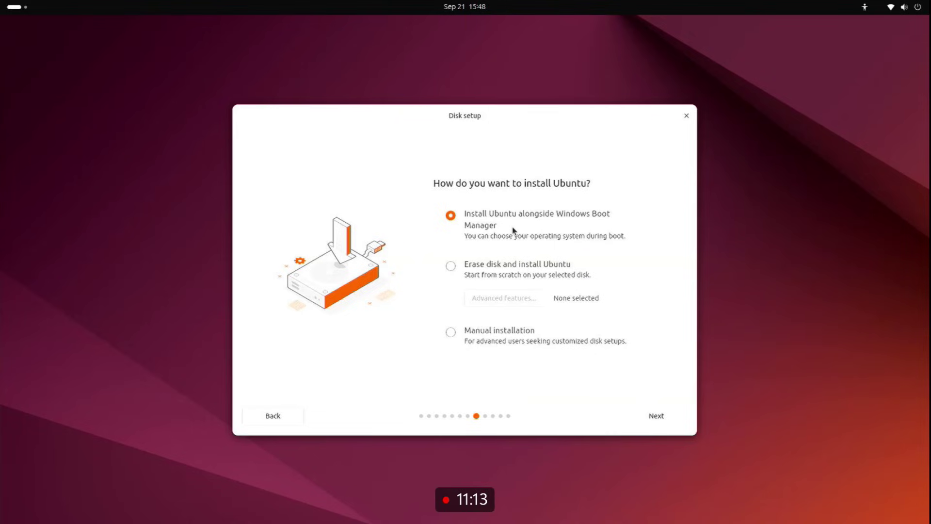
Install alongside Windows Boot Manager, enlarging the Ubuntu partition from 66.3 GB to 105.4 GB.
click(663, 419)
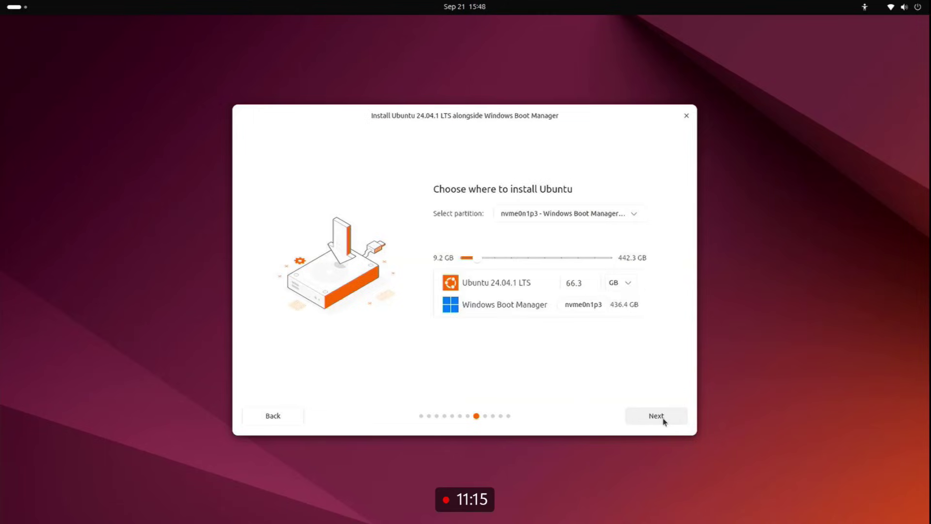
click(589, 282)
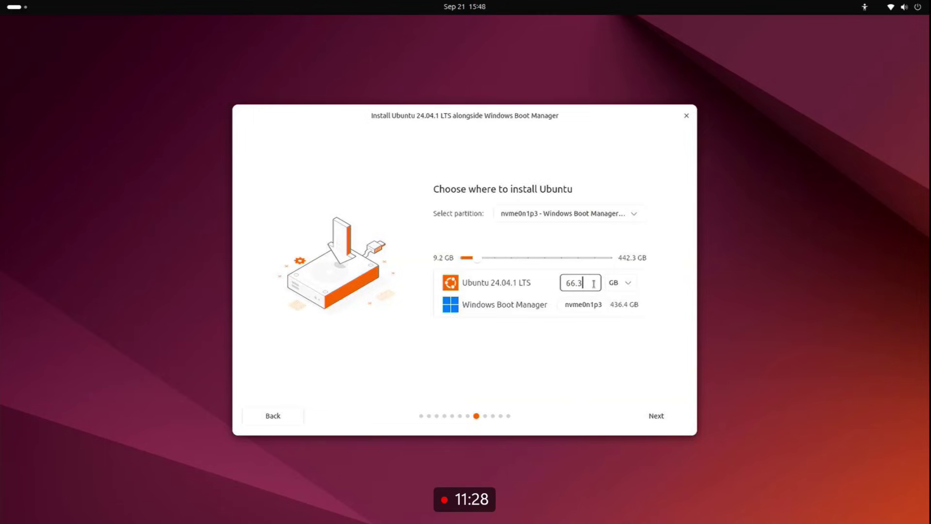
drag(589, 282, 554, 288)
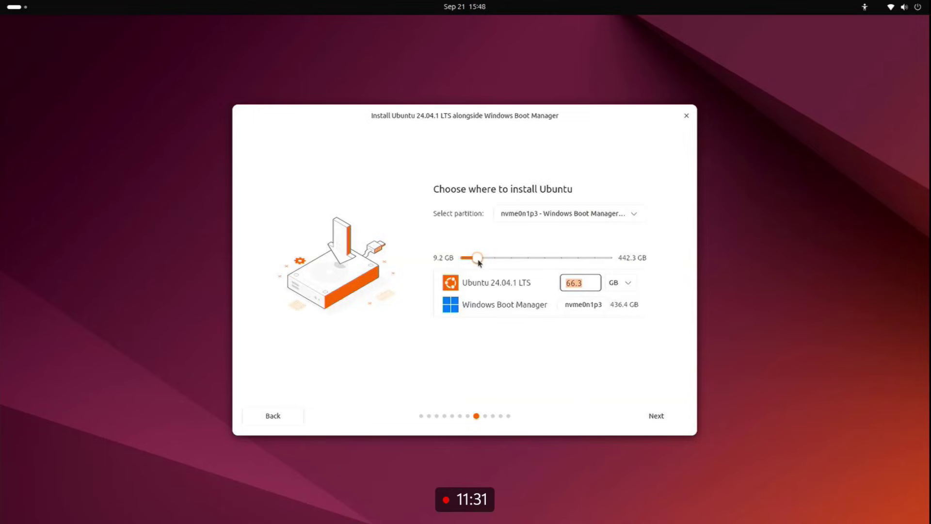
drag(478, 263, 489, 263)
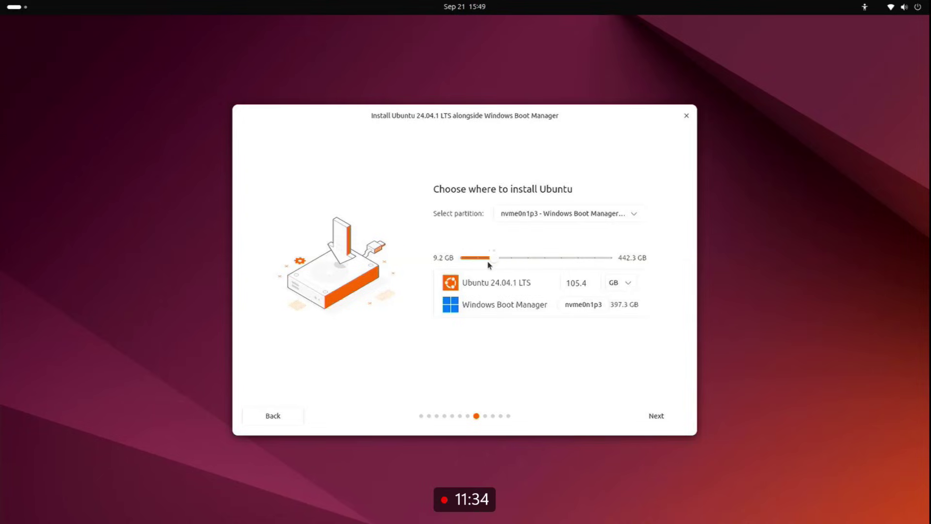
click(598, 284)
drag(598, 284, 565, 281)
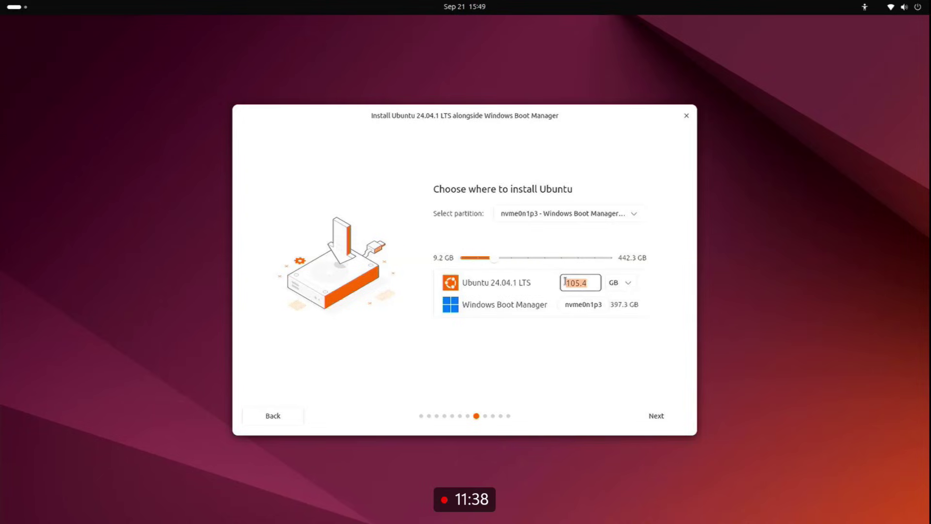
Enter the account name and password with confirmation, keep the Mumbai timezone, and begin installing.
click(662, 424)
text(Mi)
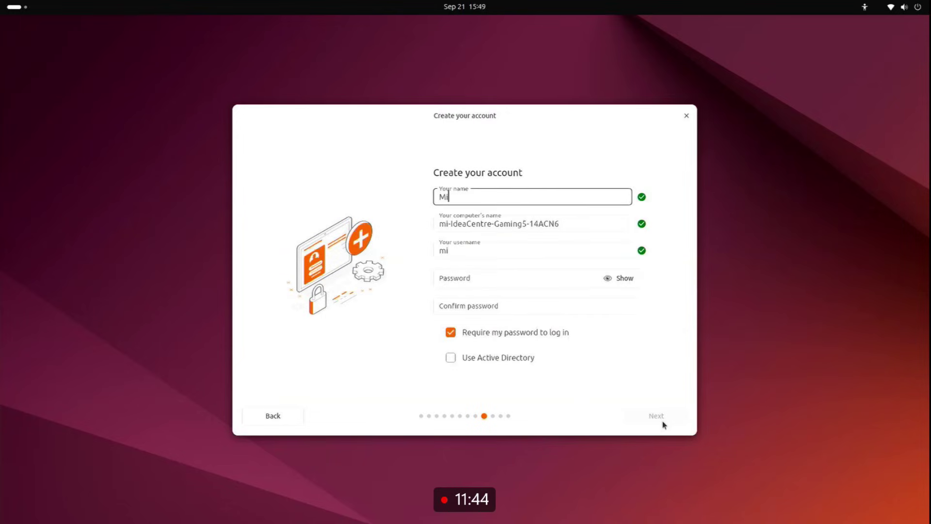
text(lan)
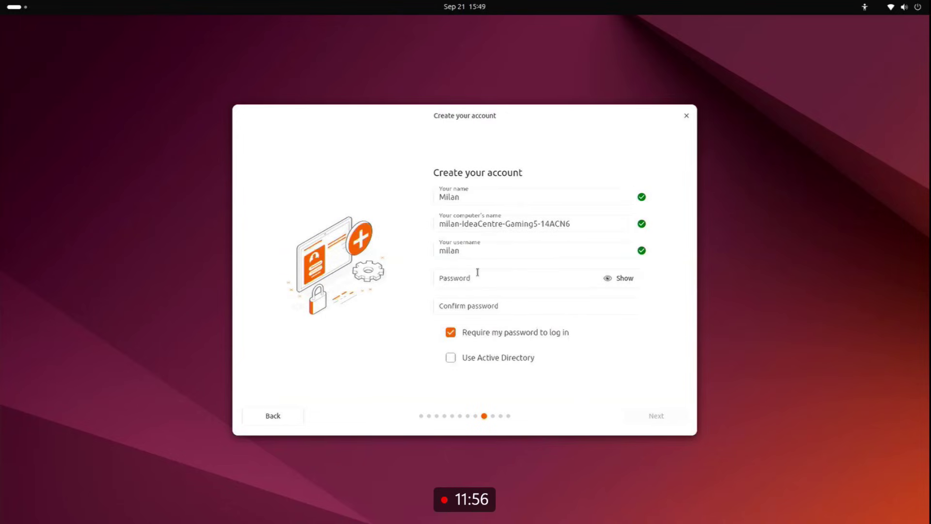
click(478, 272)
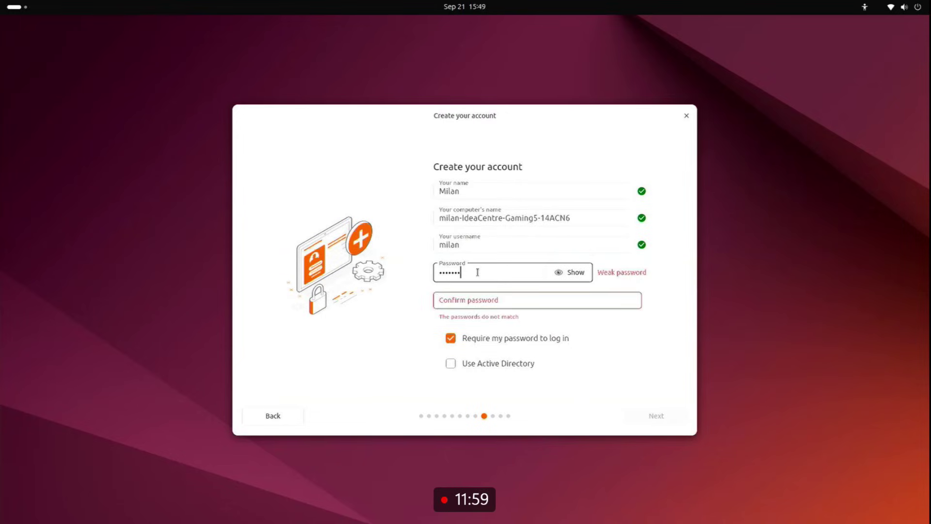
click(498, 297)
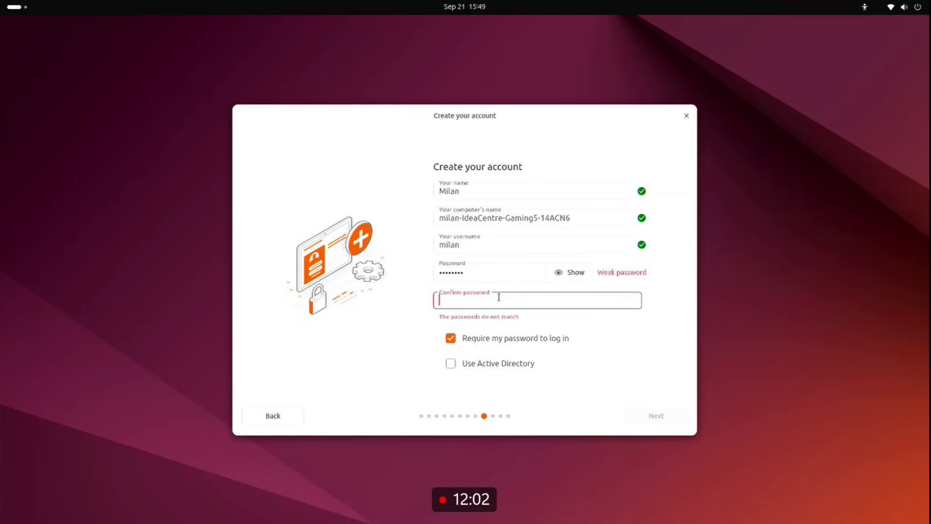
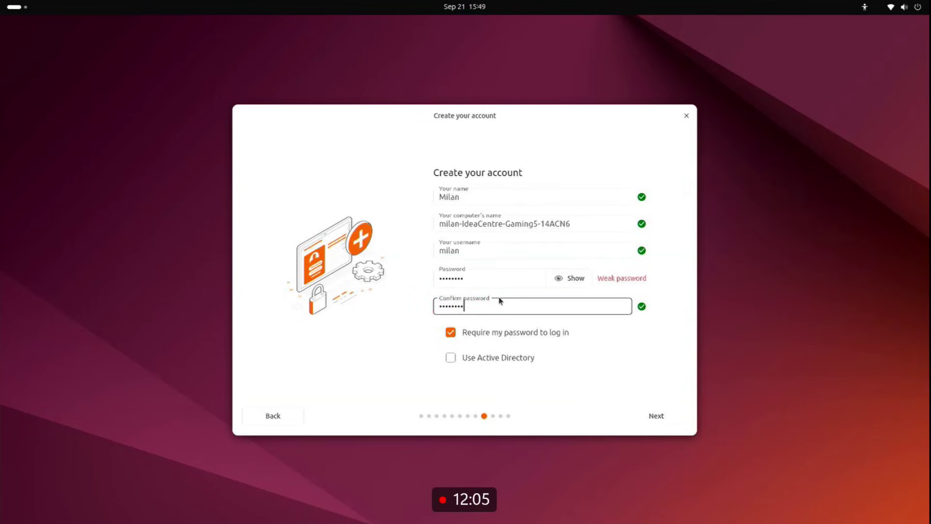
click(655, 415)
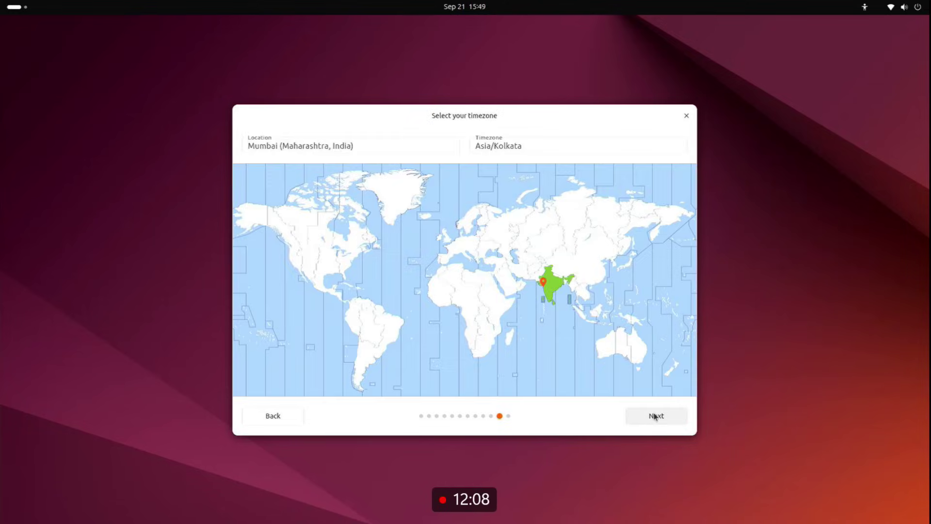
click(655, 416)
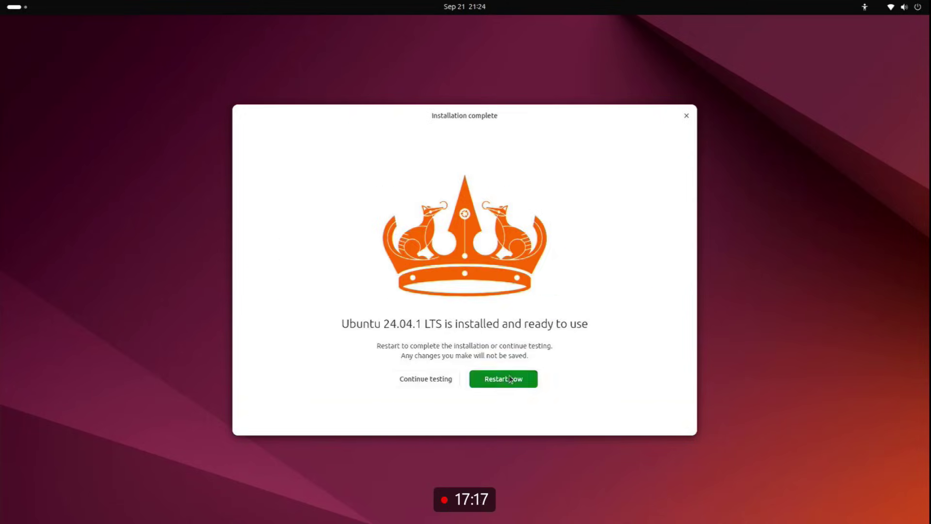
Restart into installed Ubuntu, sign in with the account password, and finish the welcome setup skipping Ubuntu Pro.
click(503, 379)
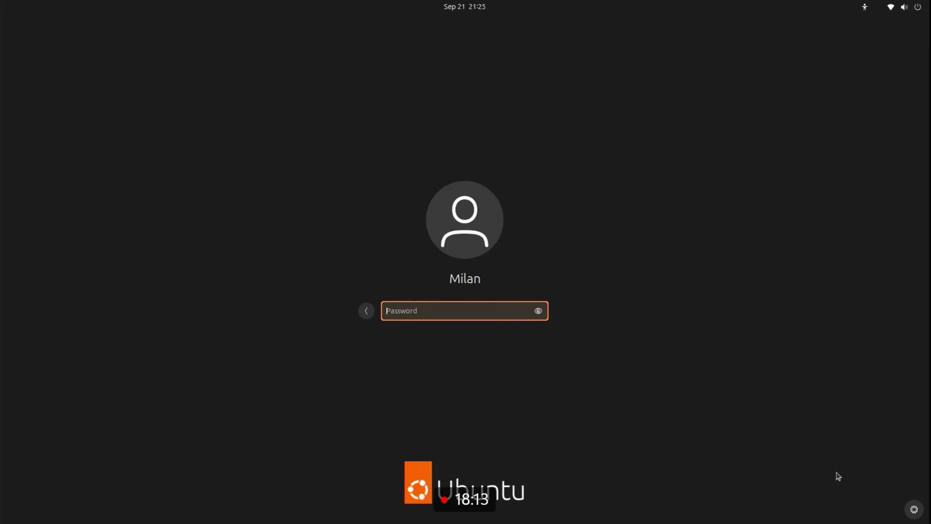
text(**********)
key(Return)
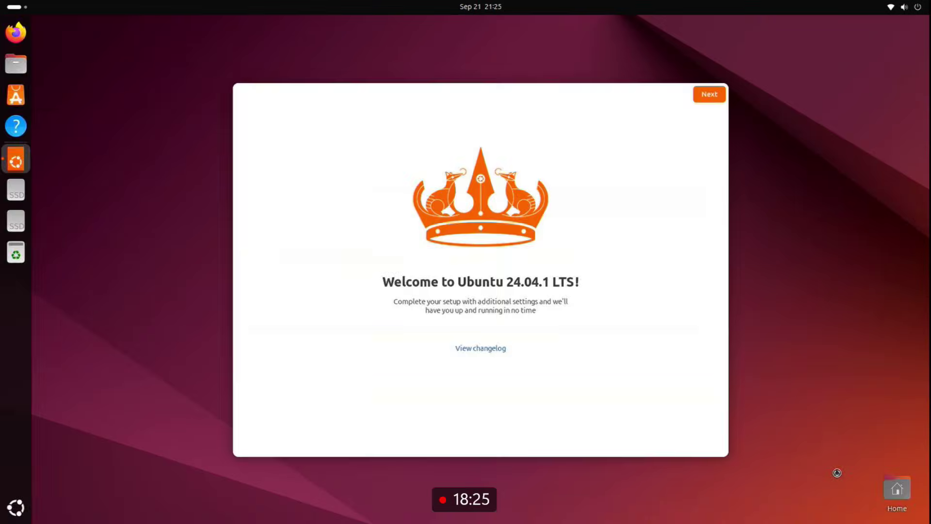
click(715, 93)
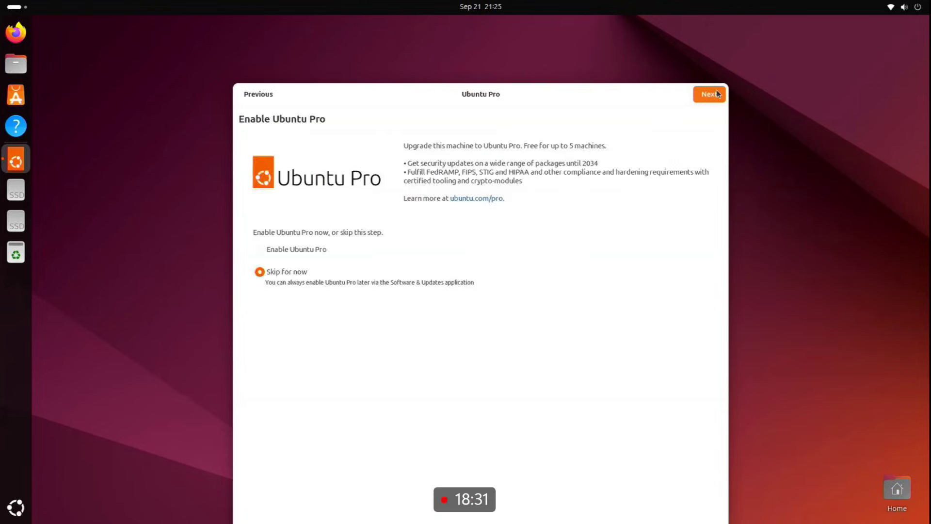
click(716, 92)
click(709, 67)
click(708, 71)
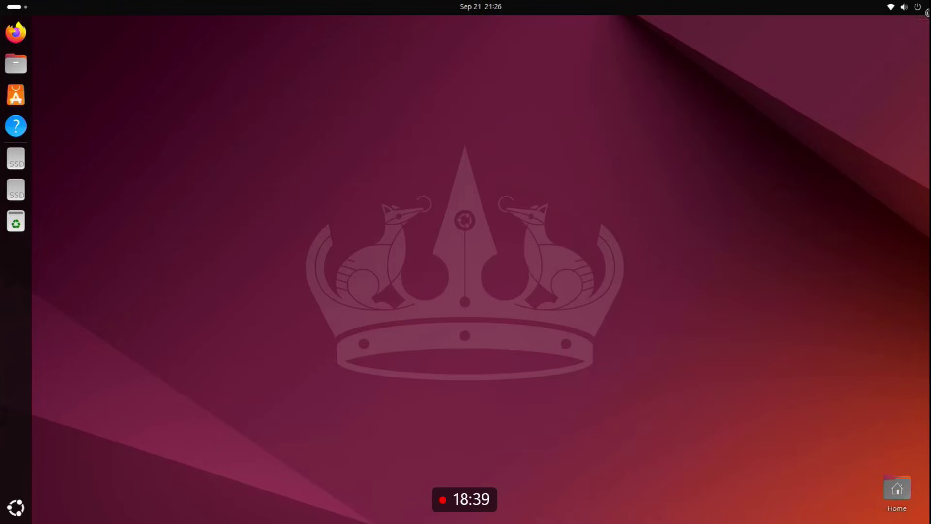
Restart Ubuntu from the quick settings power menu.
click(918, 7)
click(908, 37)
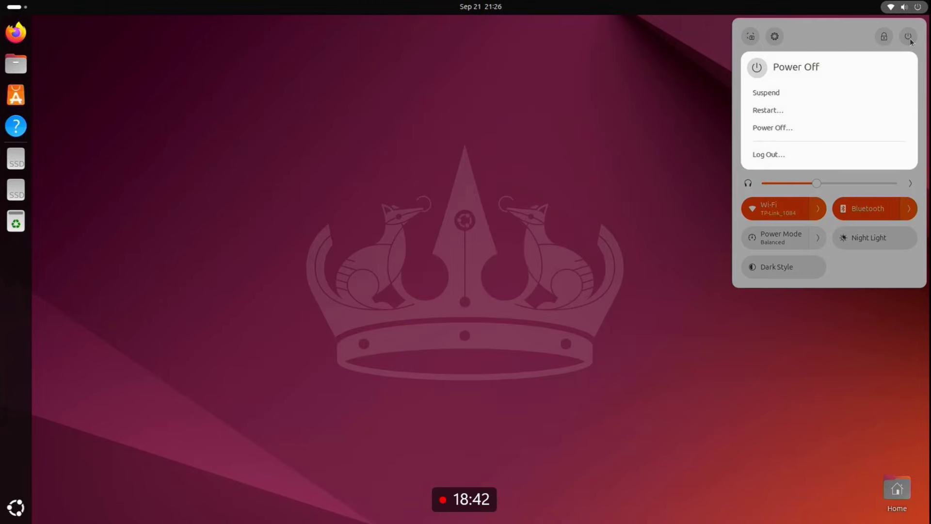
click(807, 112)
click(519, 301)
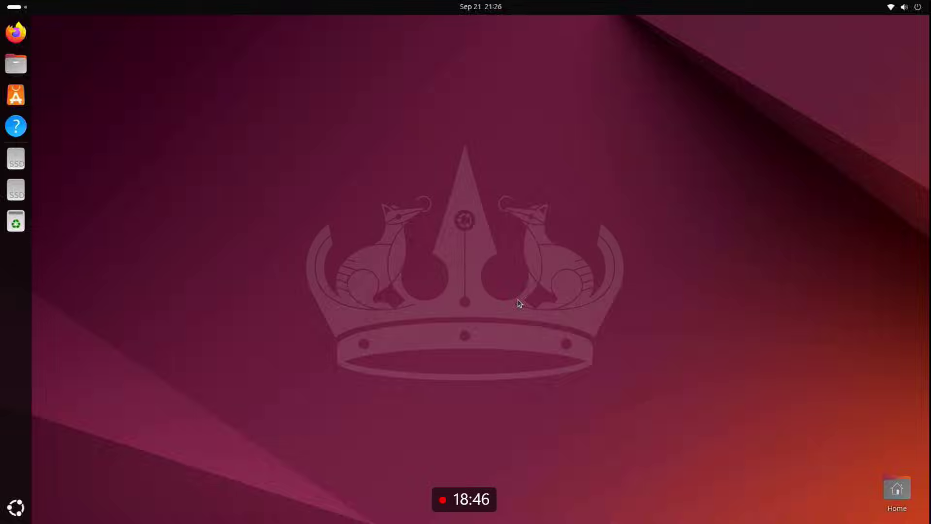